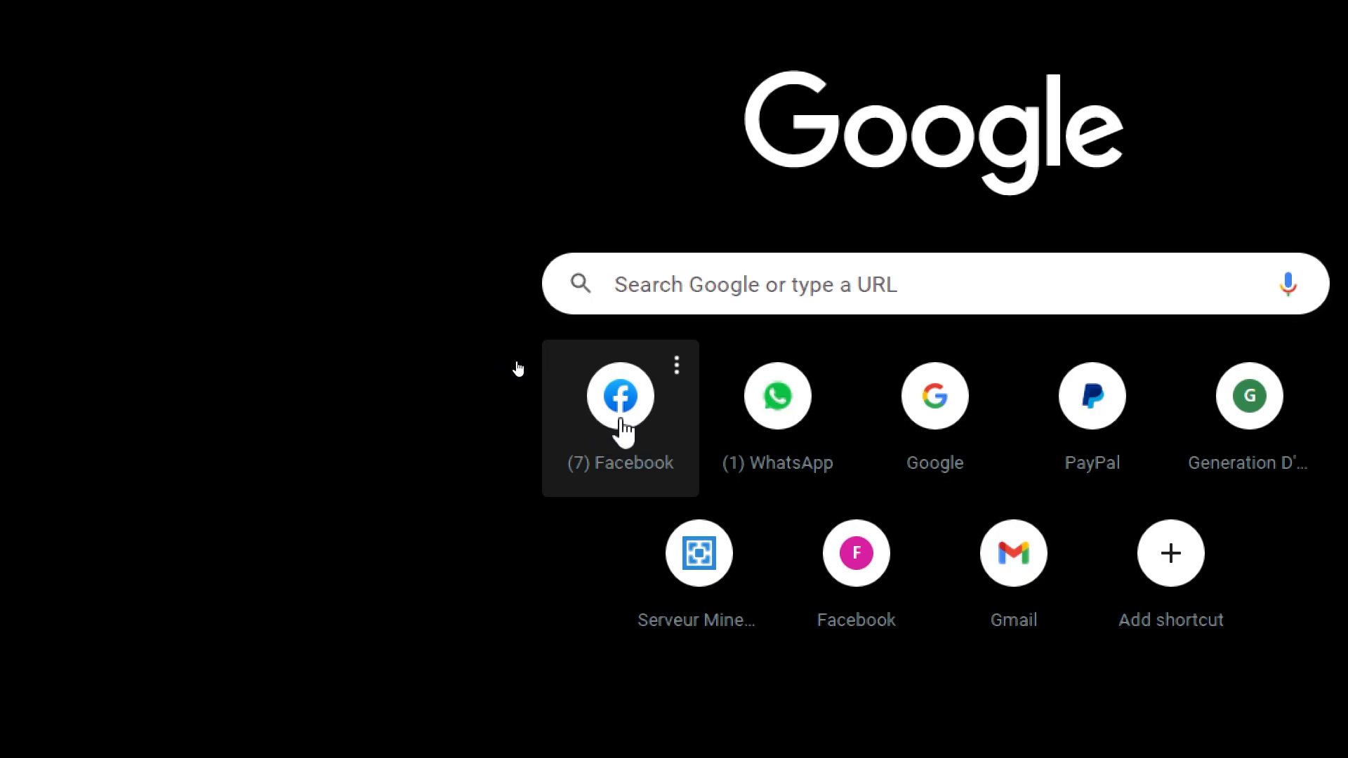
Step: Open Facebook and go to its Marketplace
left_click(615, 430)
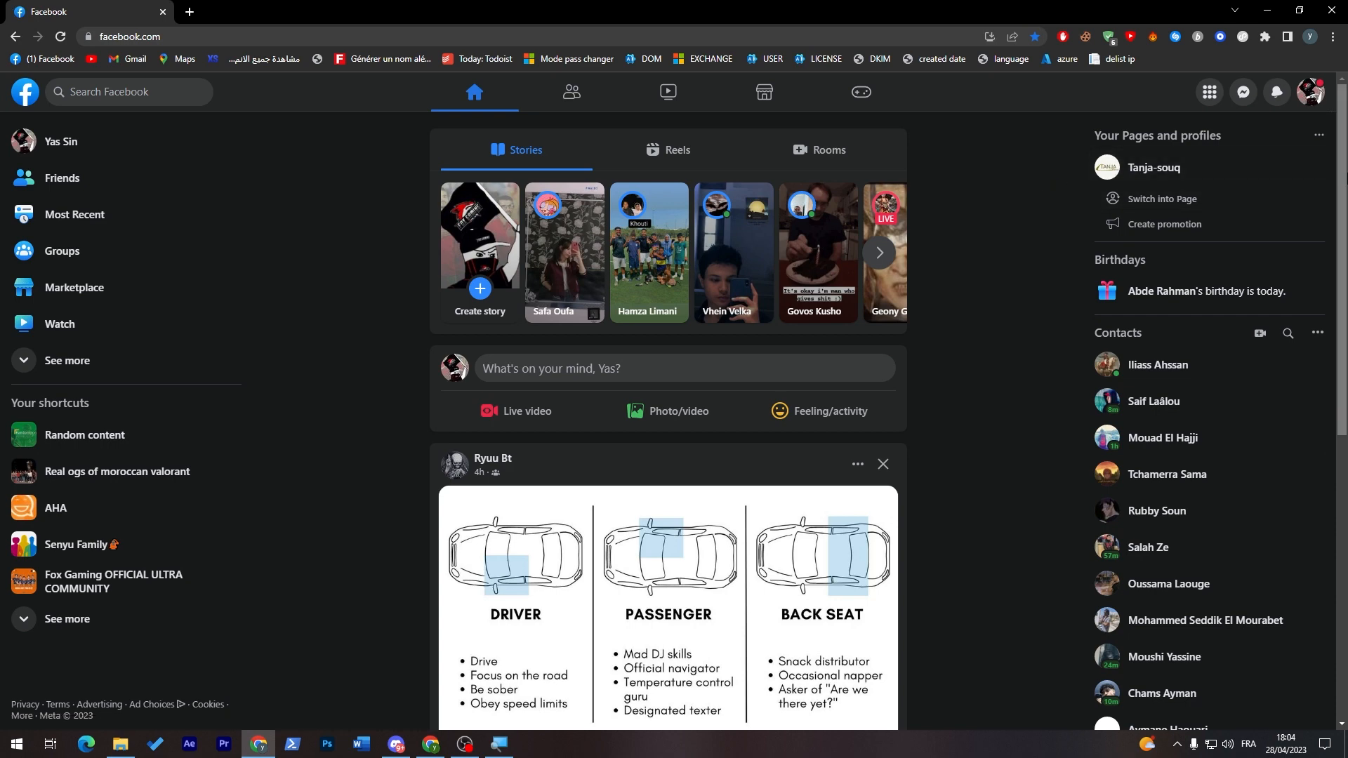
scroll(379, 274, "down", 1)
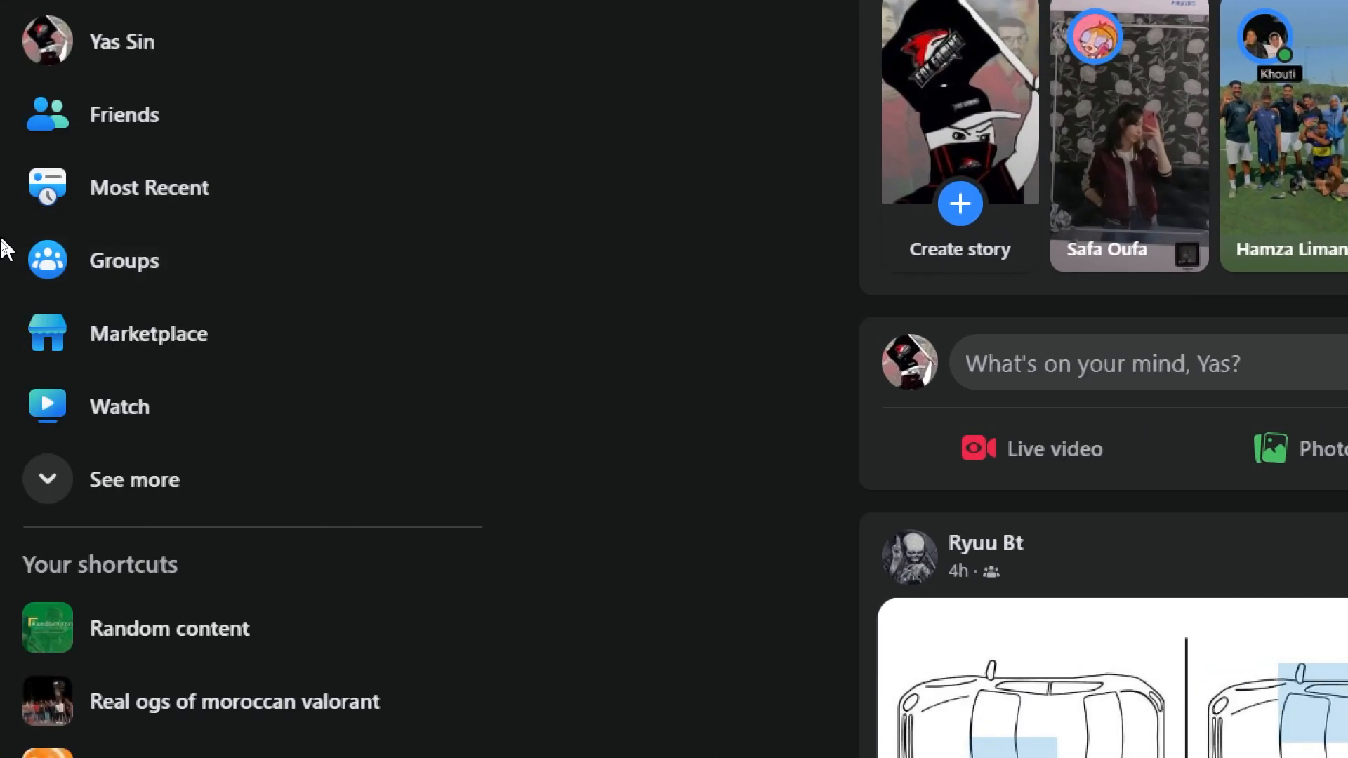
left_click(141, 357)
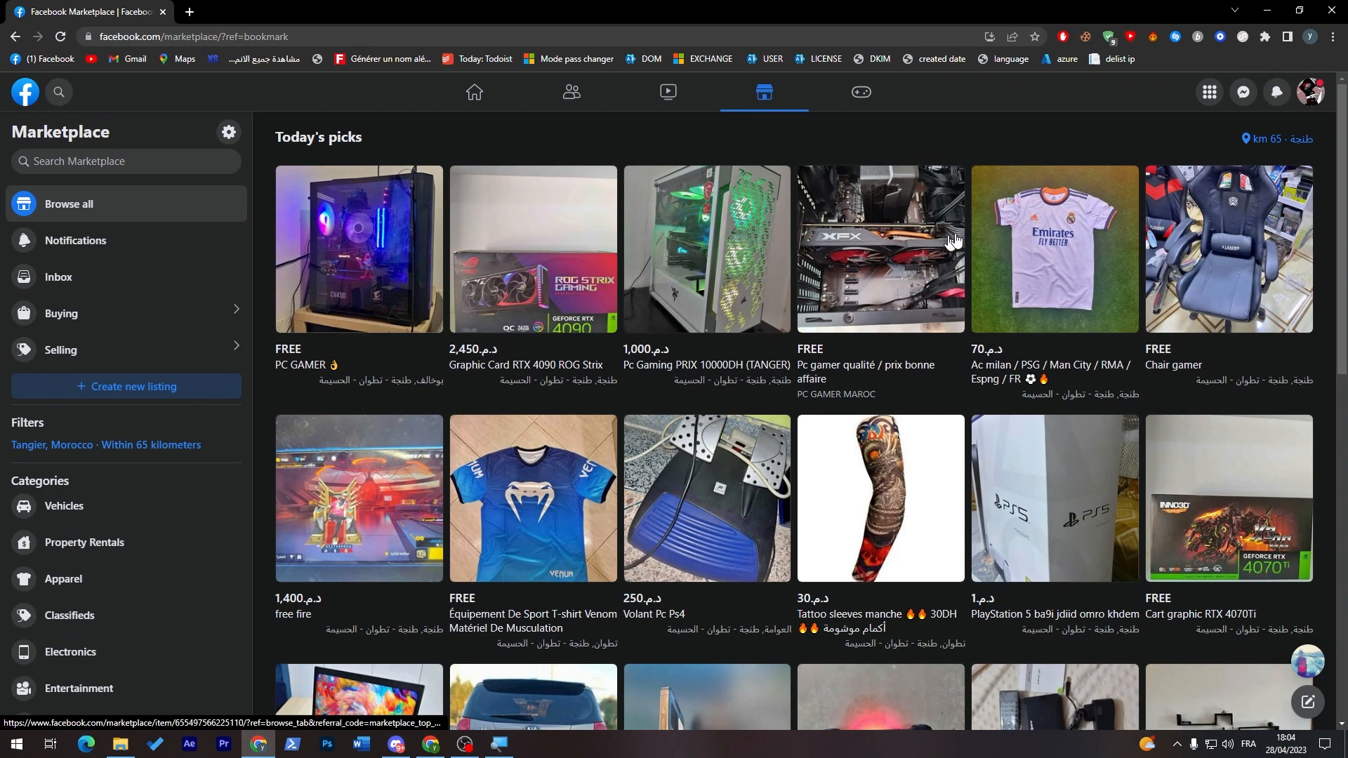
Step: Start a new Marketplace listing of the type Item for Sale
scroll(1329, 238, "down", 3)
scroll(1329, 239, "down", 5)
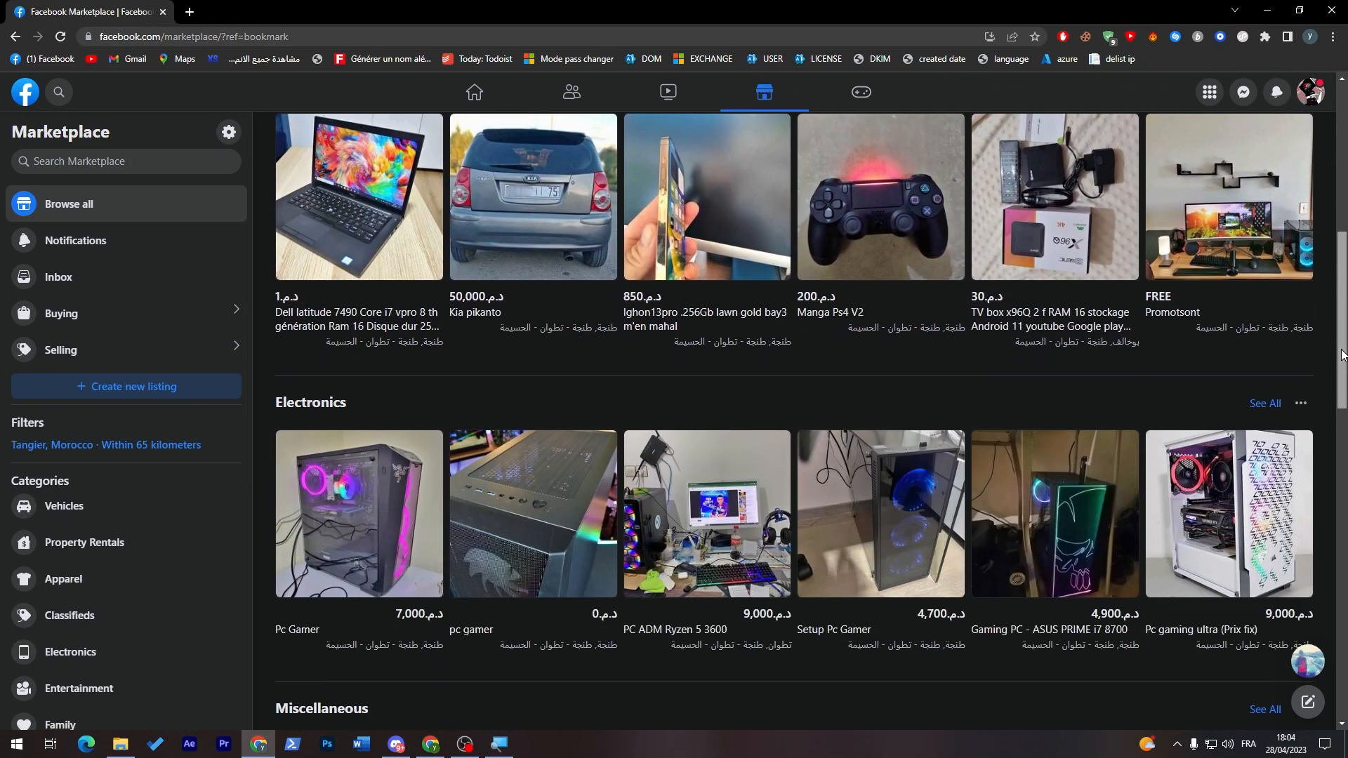
left_click_drag(1342, 356, 1343, 172)
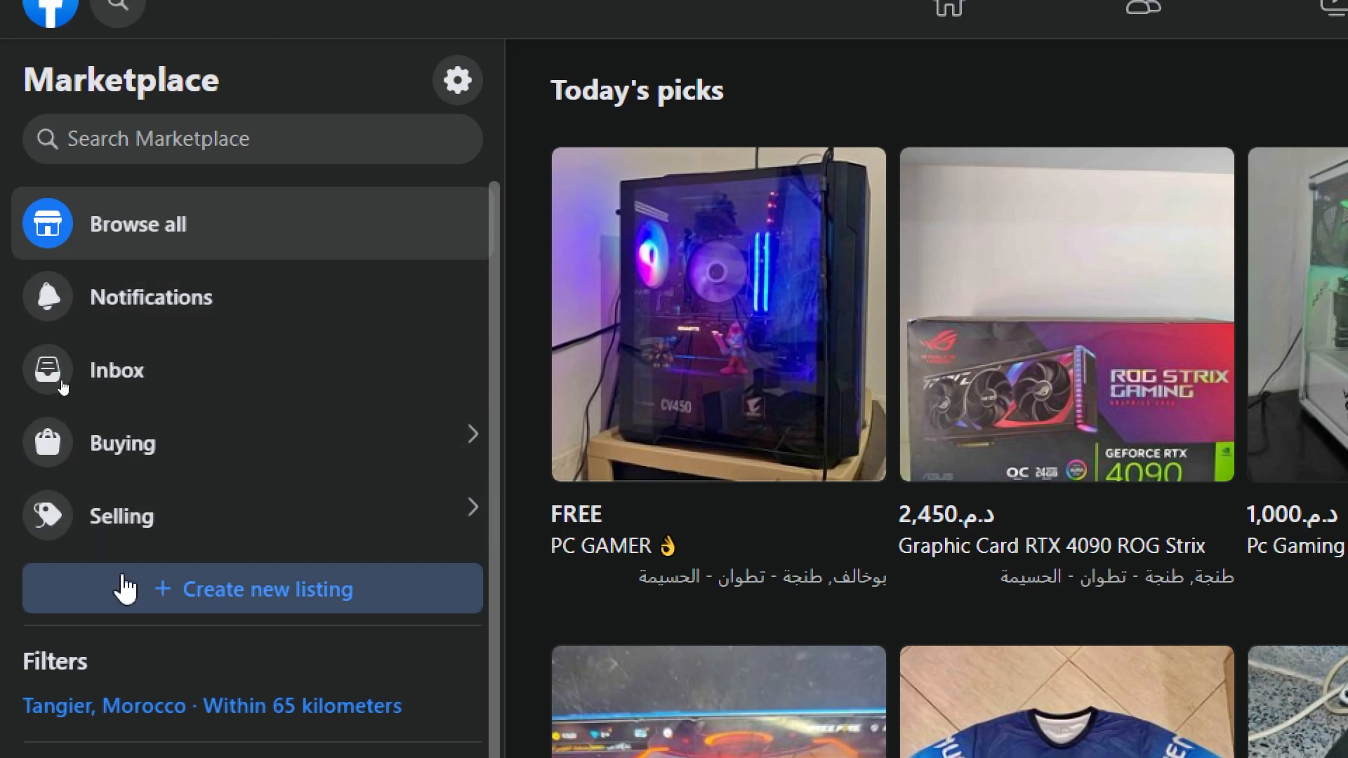
left_click(277, 605)
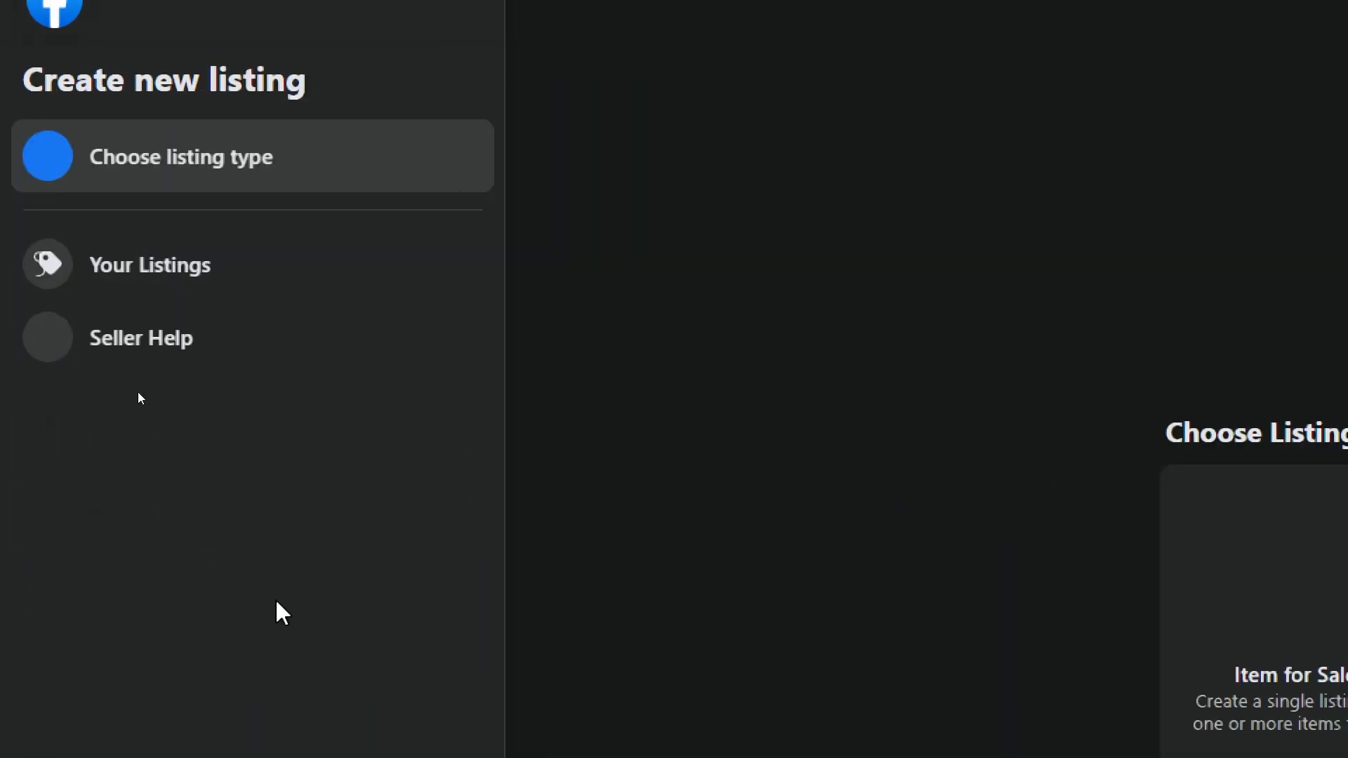
key("super")
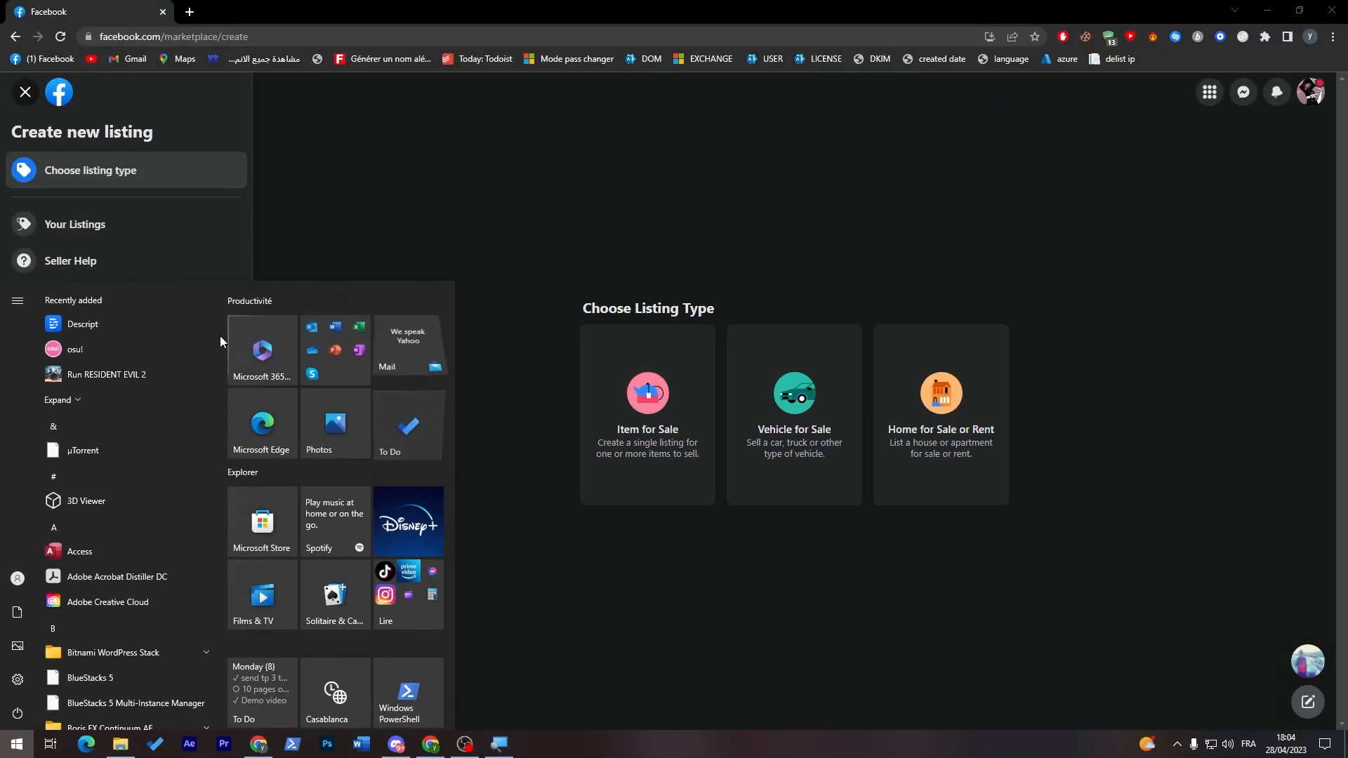
left_click(688, 545)
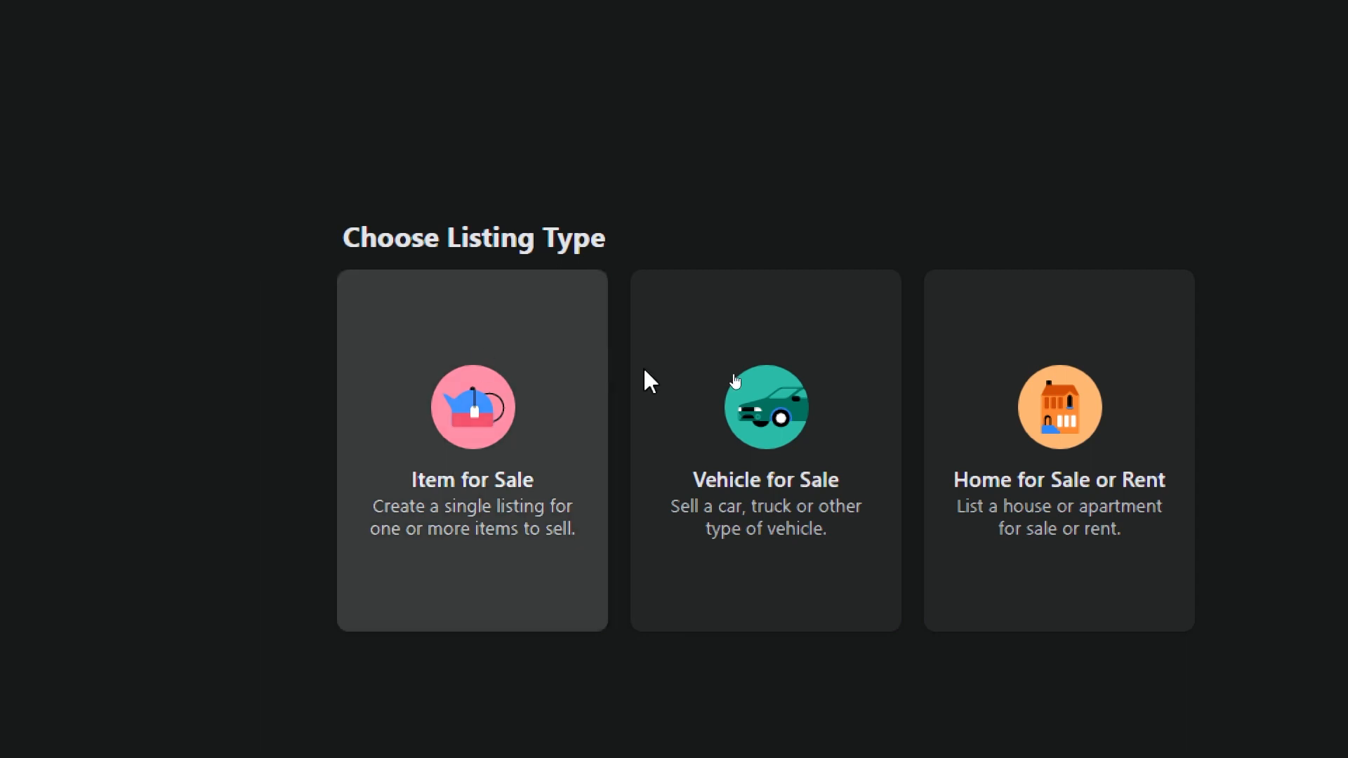
left_click(497, 425)
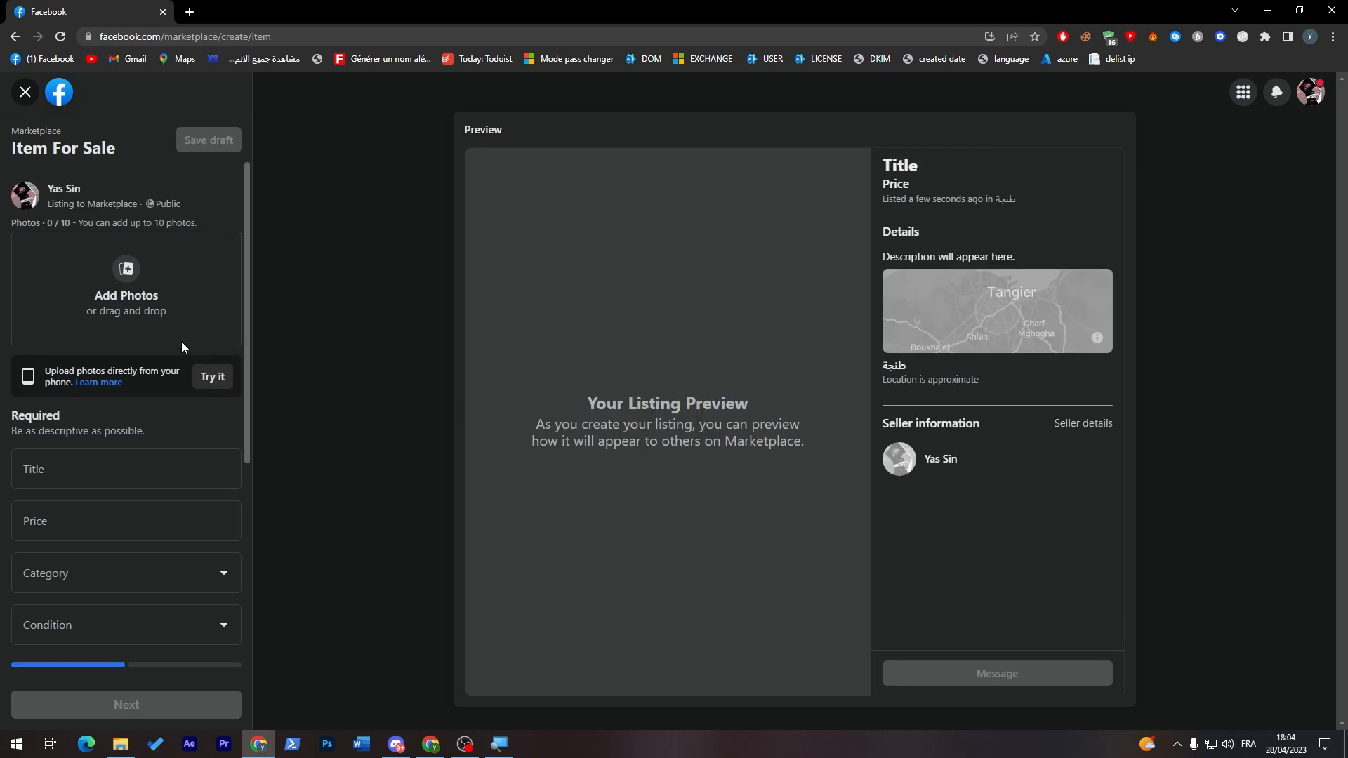
scroll(247, 330, "down", 1)
scroll(257, 372, "up", 1)
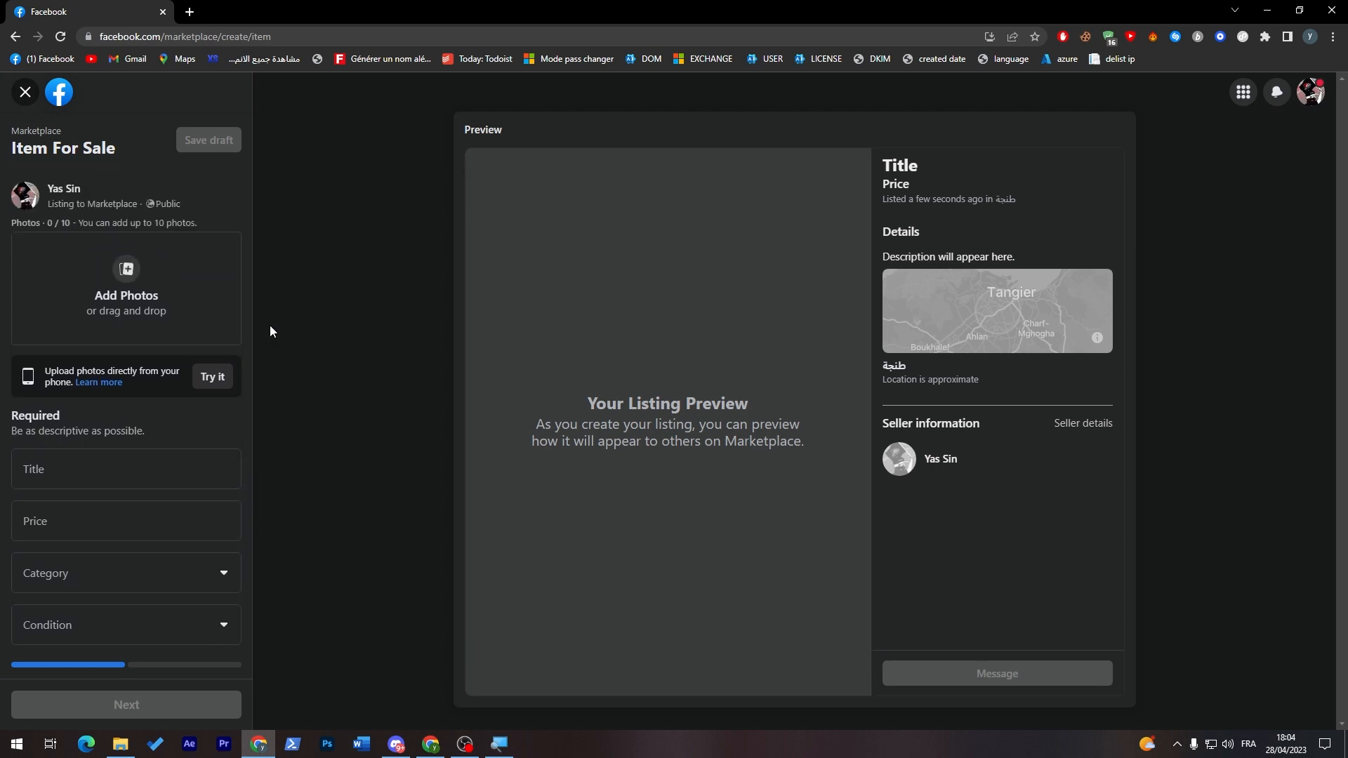
left_click_drag(247, 311, 256, 469)
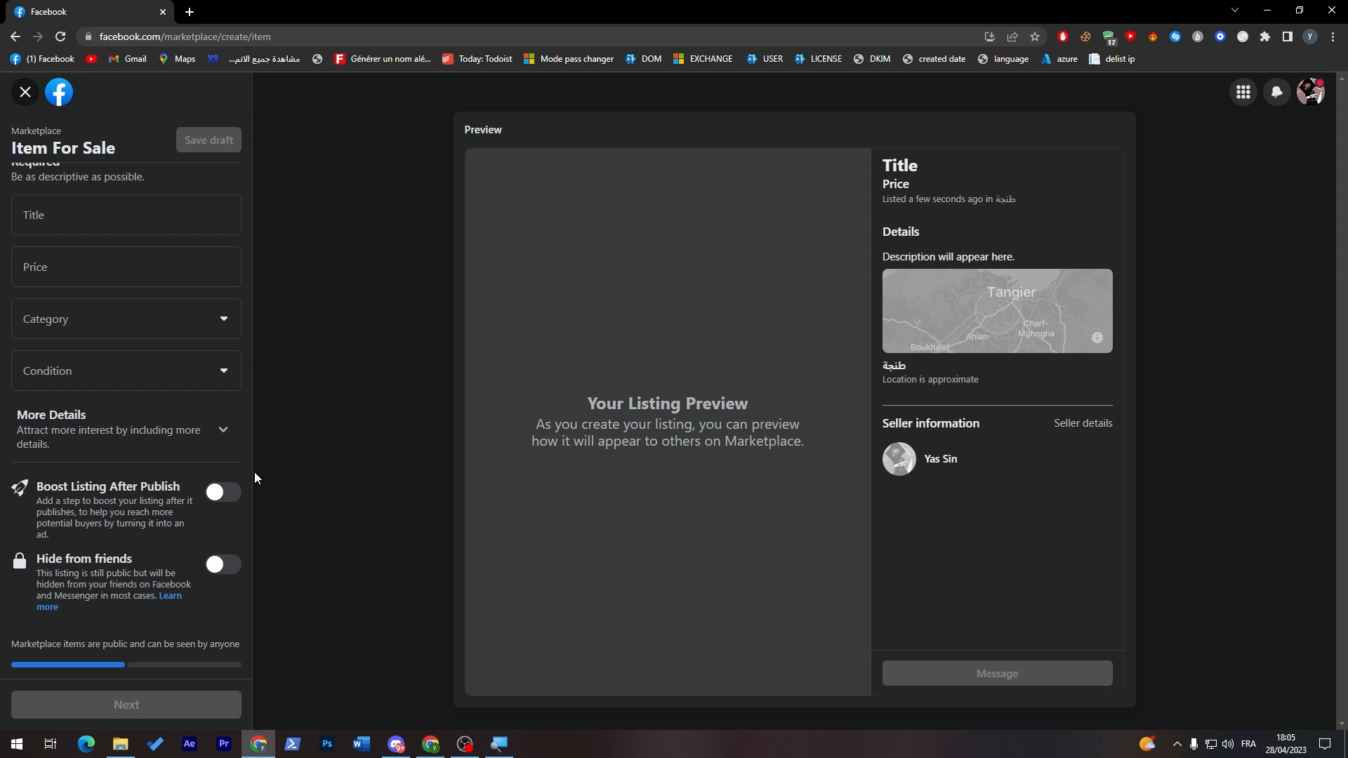
left_click_drag(249, 398, 255, 226)
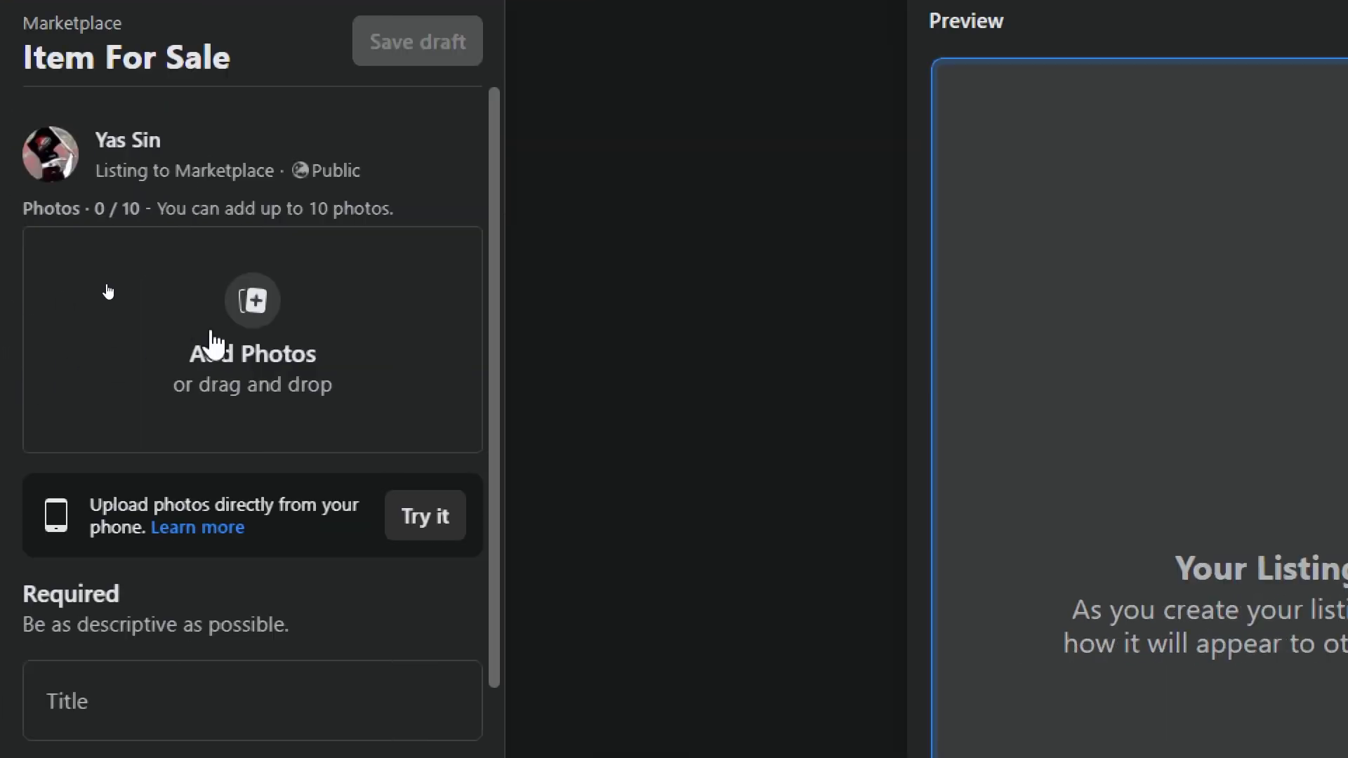
left_click(214, 345)
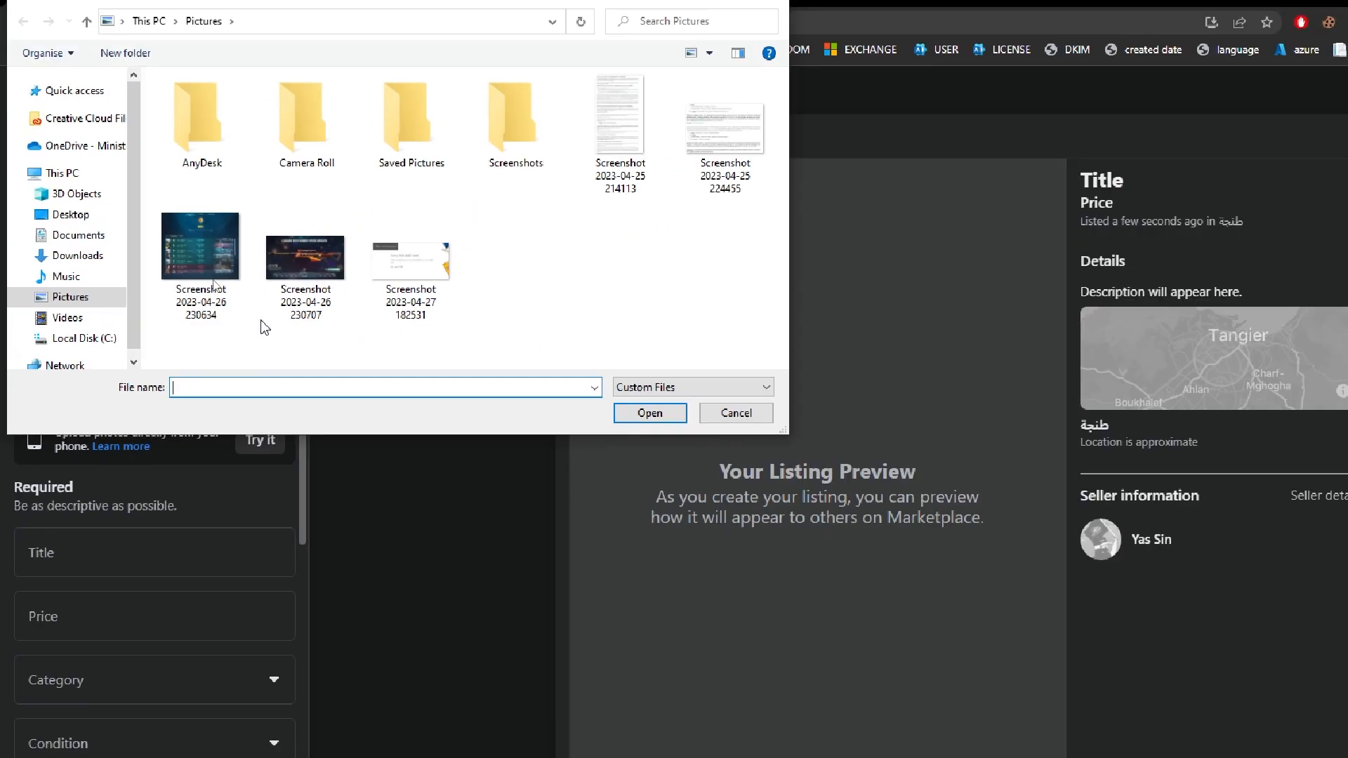
double_click(323, 298)
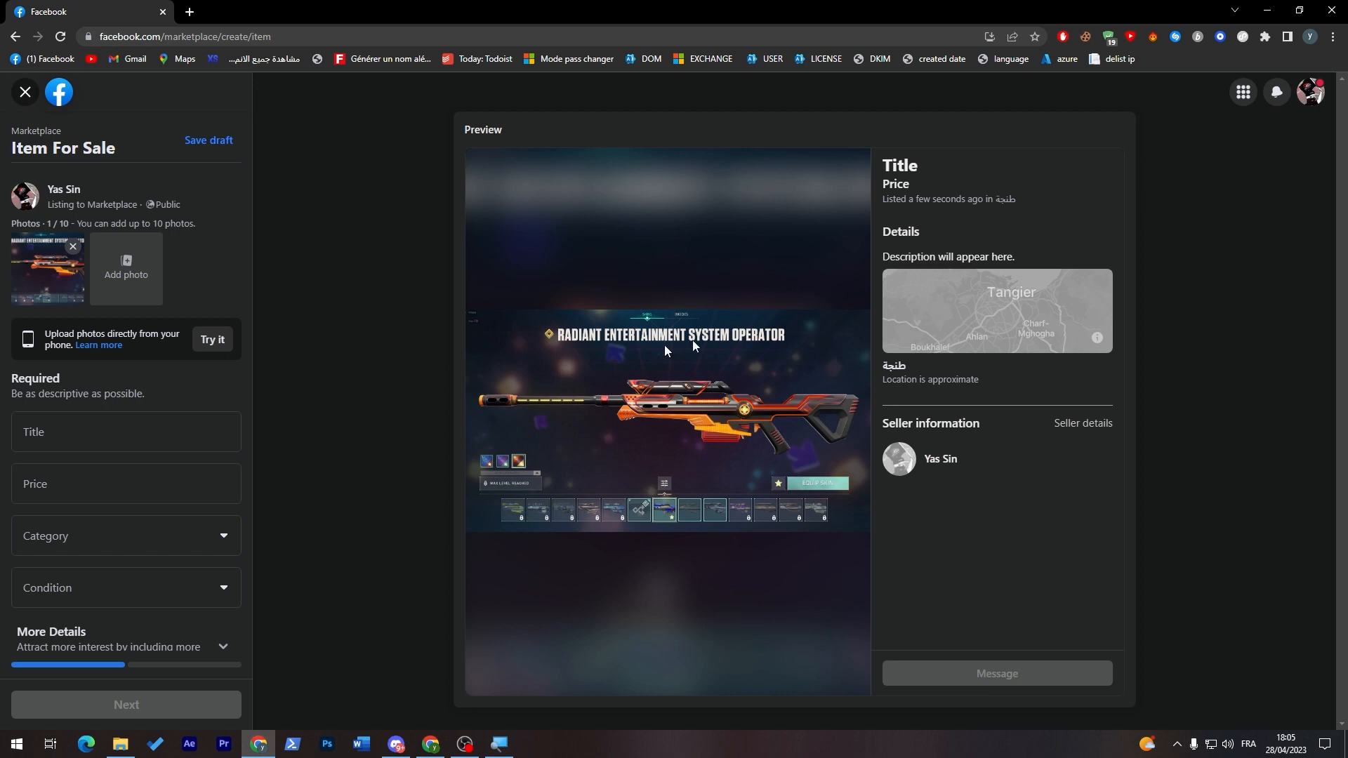
Step: Title the listing "Valorant Operator for sale" and set its price to 2,000
left_click(50, 435)
type("O")
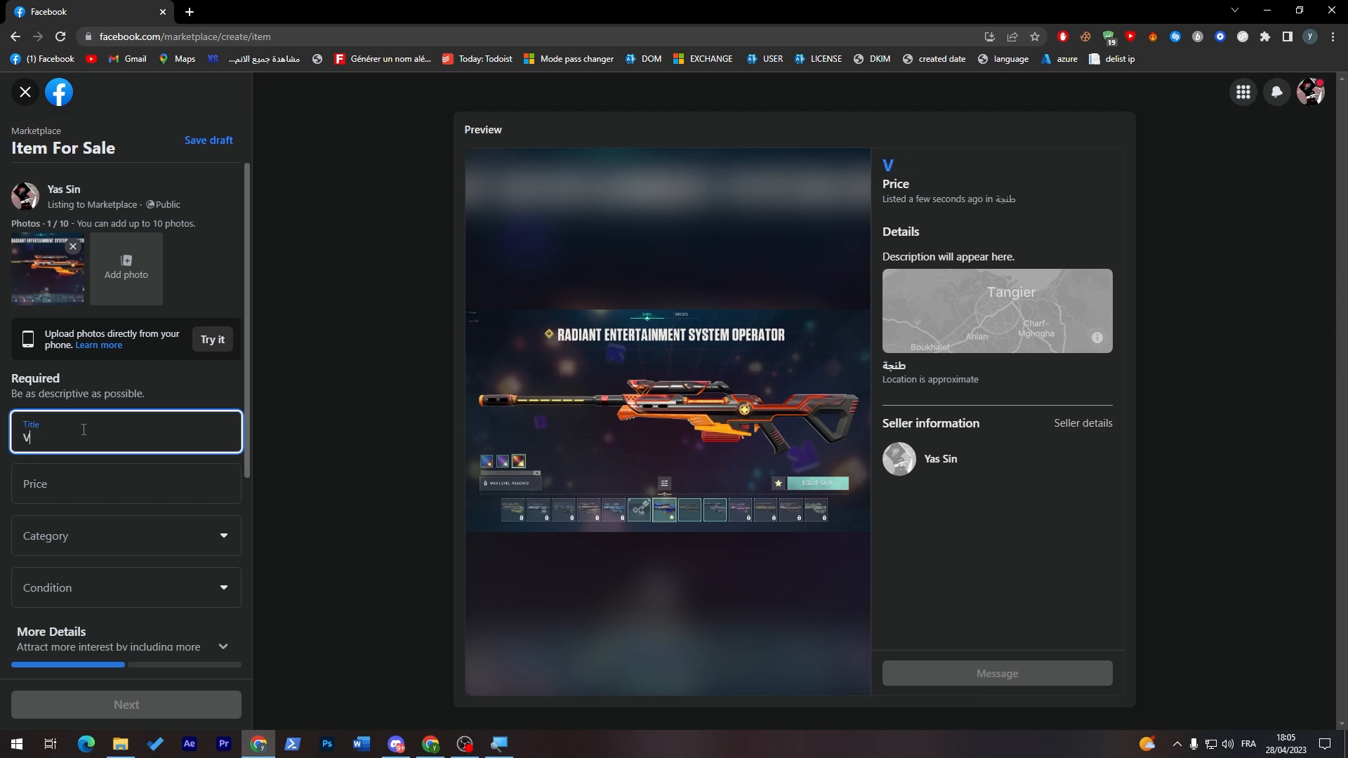
type("alorant Operator for sale")
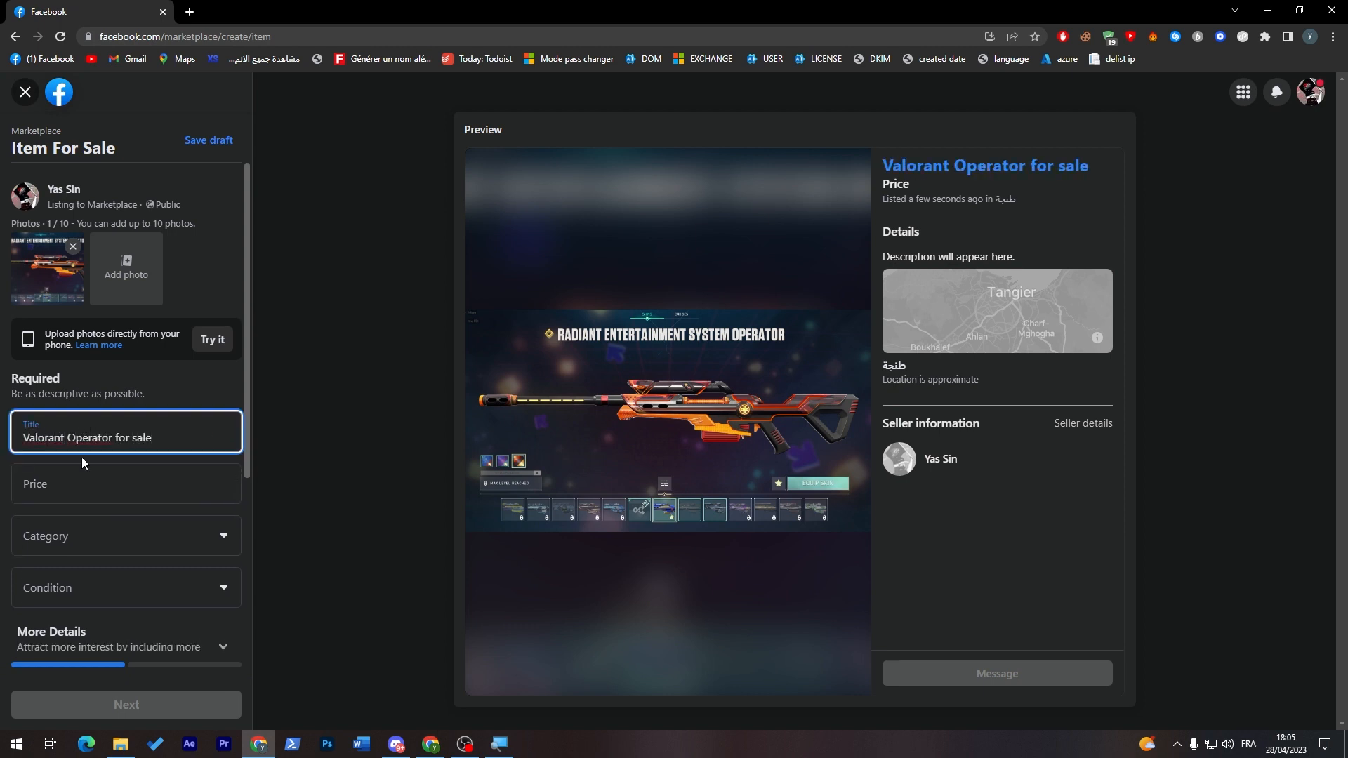
left_click(75, 473)
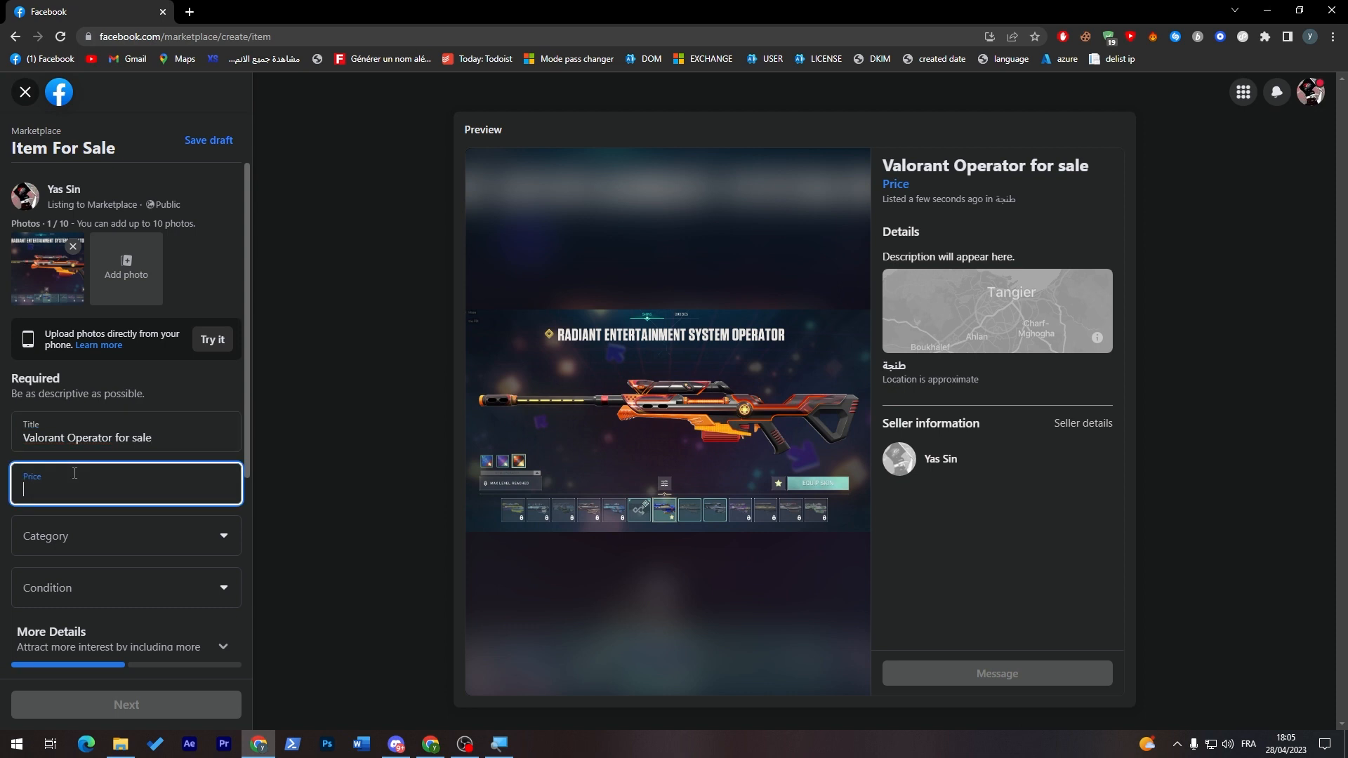
type("2")
key("BackSpace")
type("2,000")
left_click(259, 397)
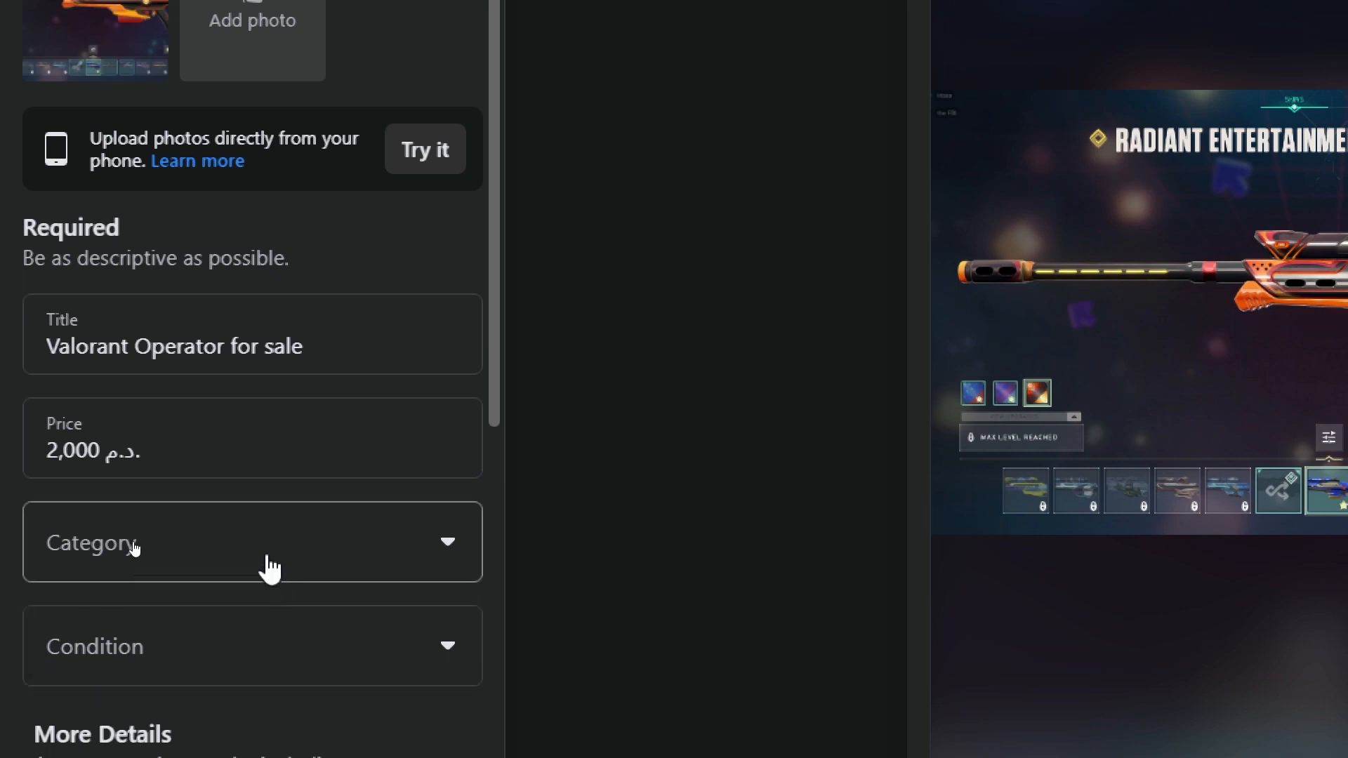
Step: Set the listing's category to Video Games and its condition to New
left_click(269, 562)
left_click_drag(476, 138, 449, 202)
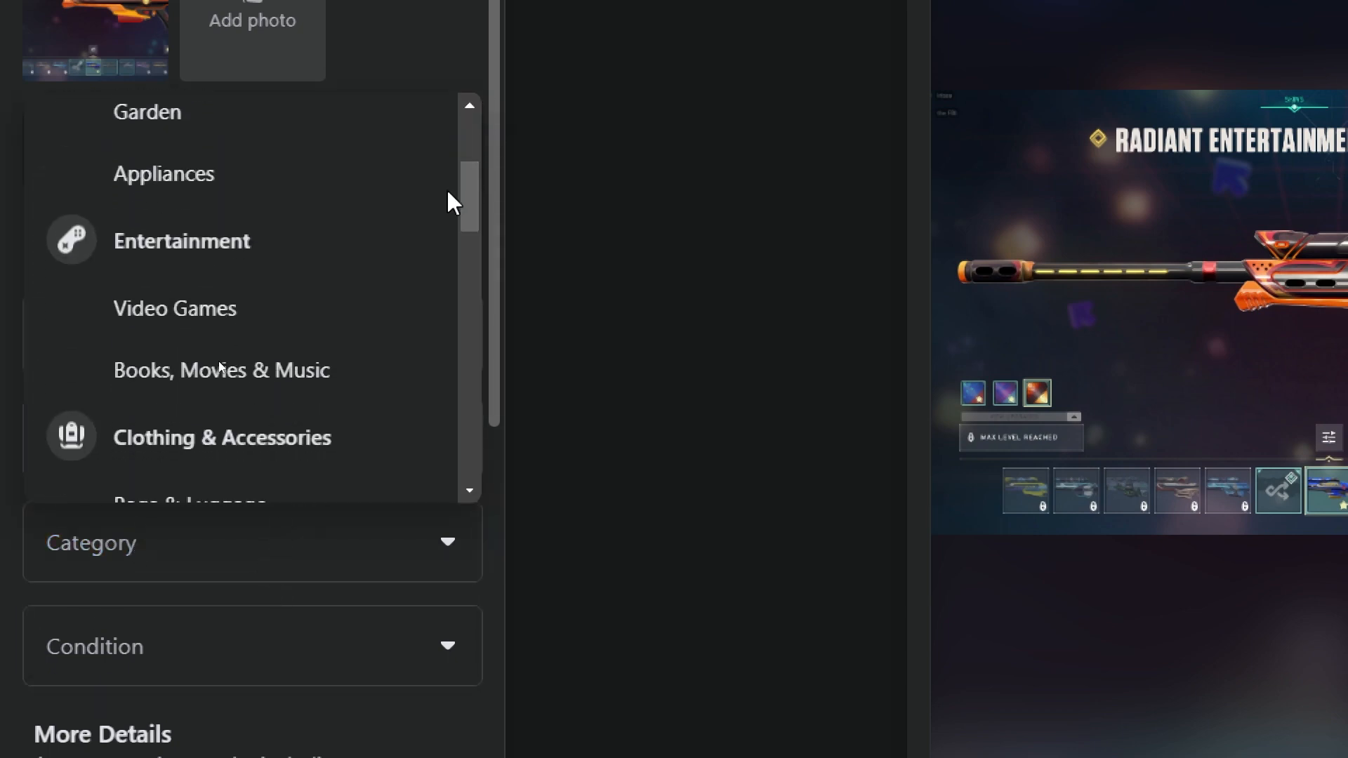
left_click(191, 329)
left_click(277, 673)
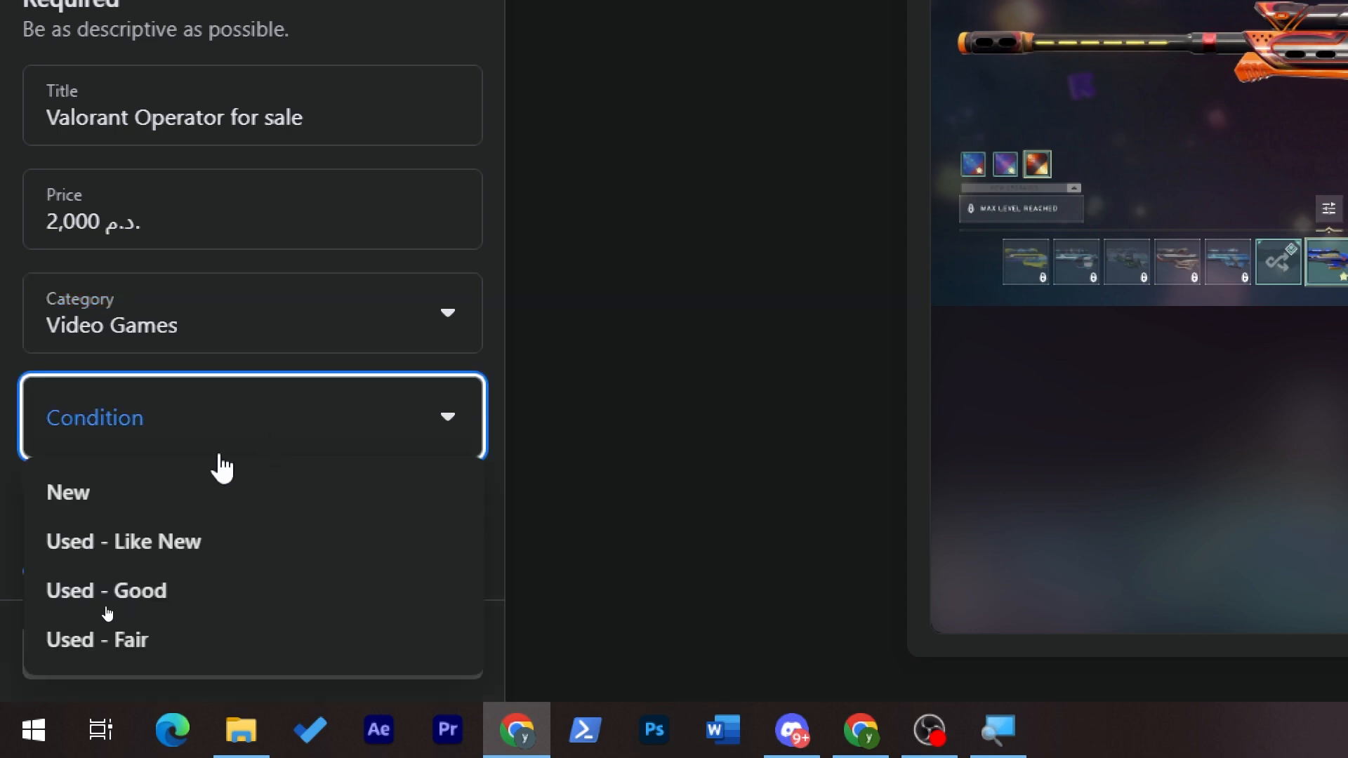
left_click(88, 498)
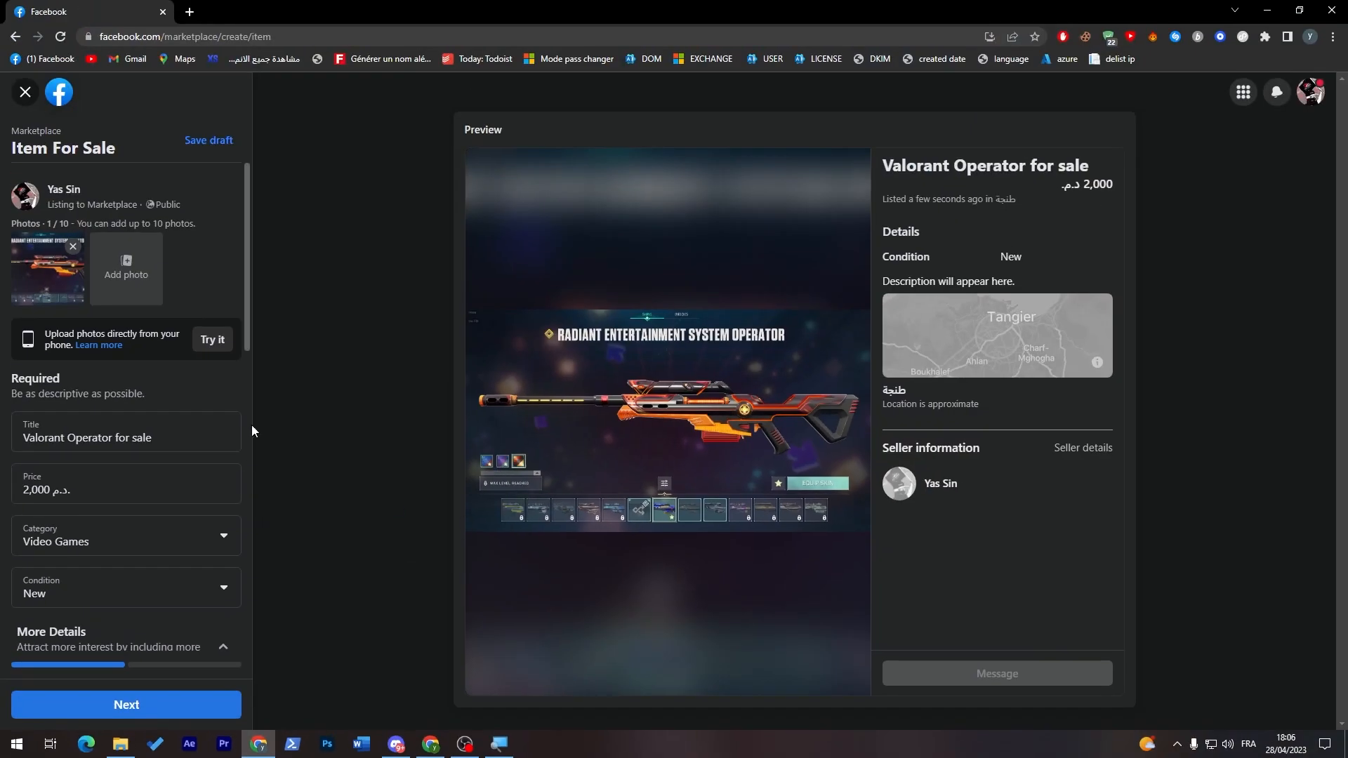
Step: Enter a four-line listing description: "arcade operator", "with full effect opened", "and full colors", "brand new bundle"
left_click_drag(243, 321, 242, 432)
left_click(137, 437)
left_click(98, 430)
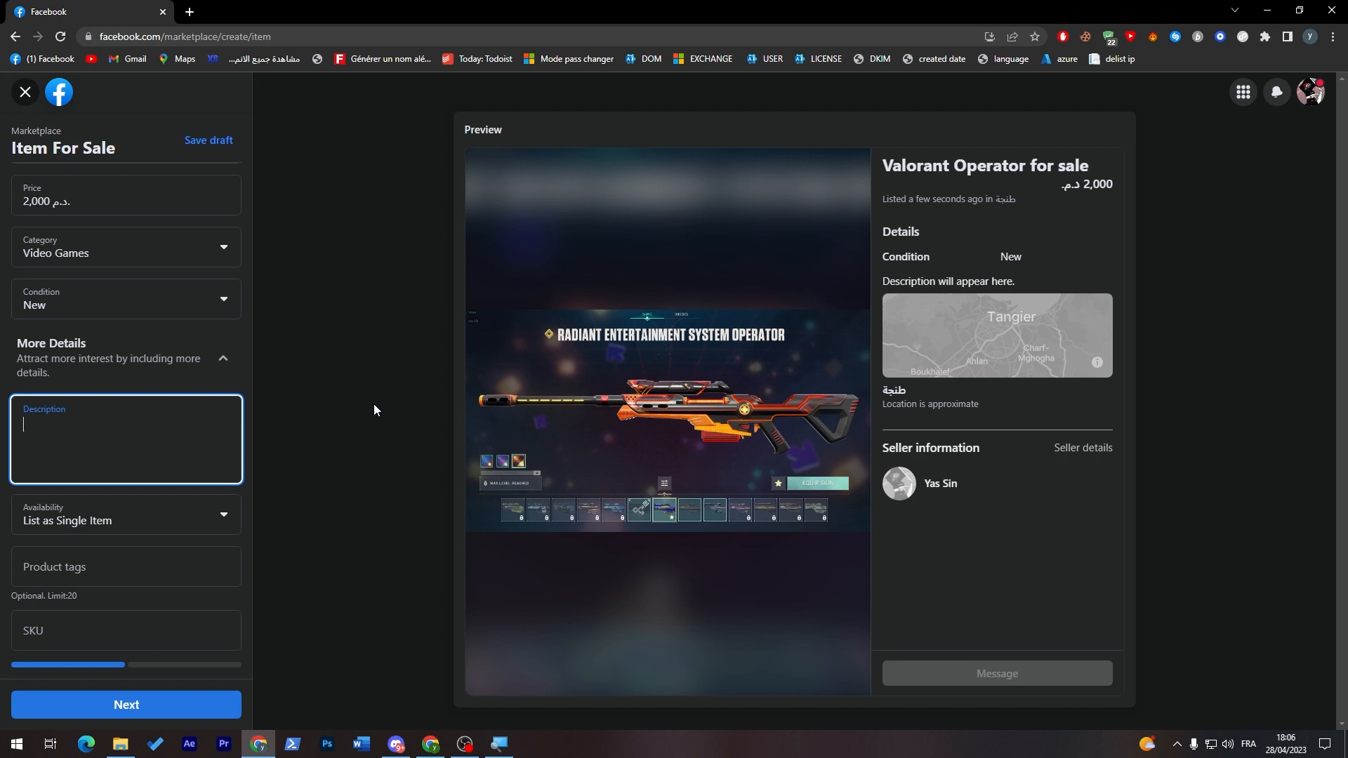
left_click(421, 400)
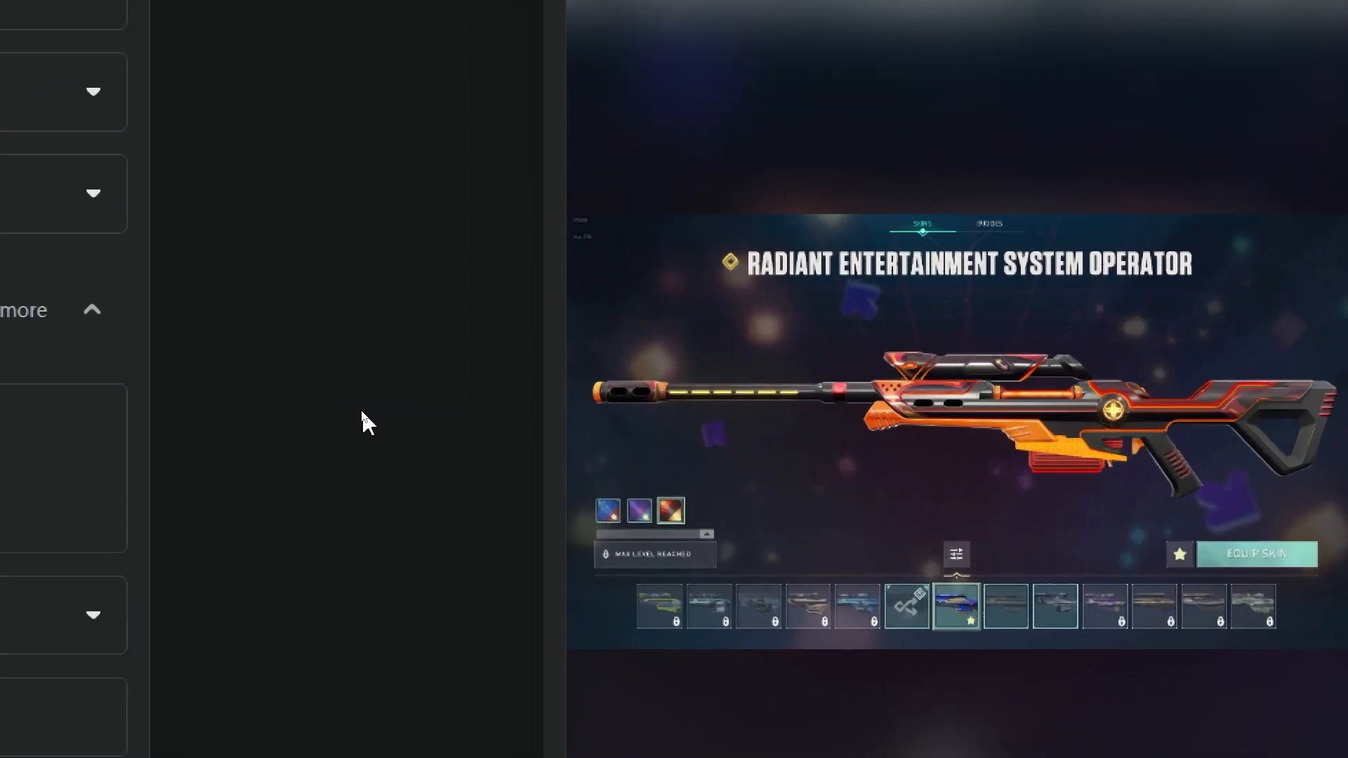
left_click(176, 443)
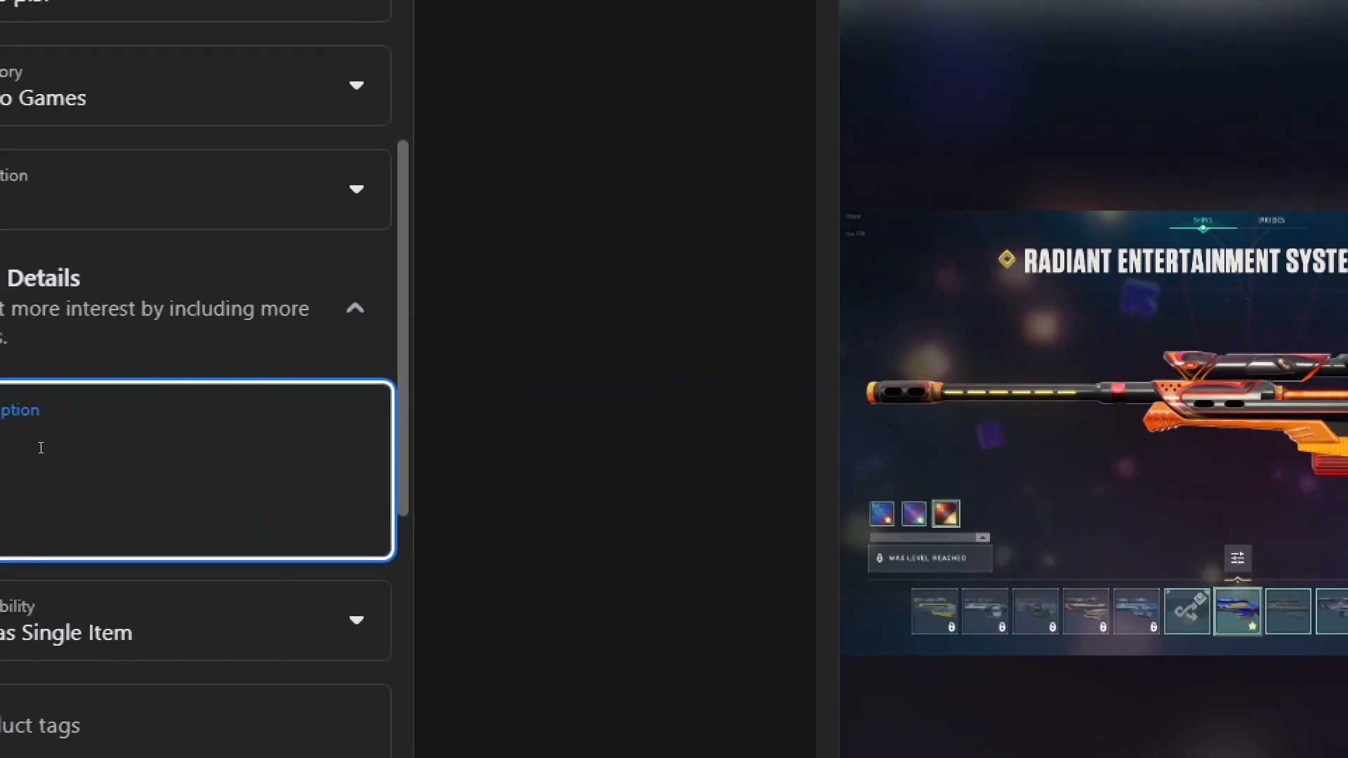
type("arcade operator")
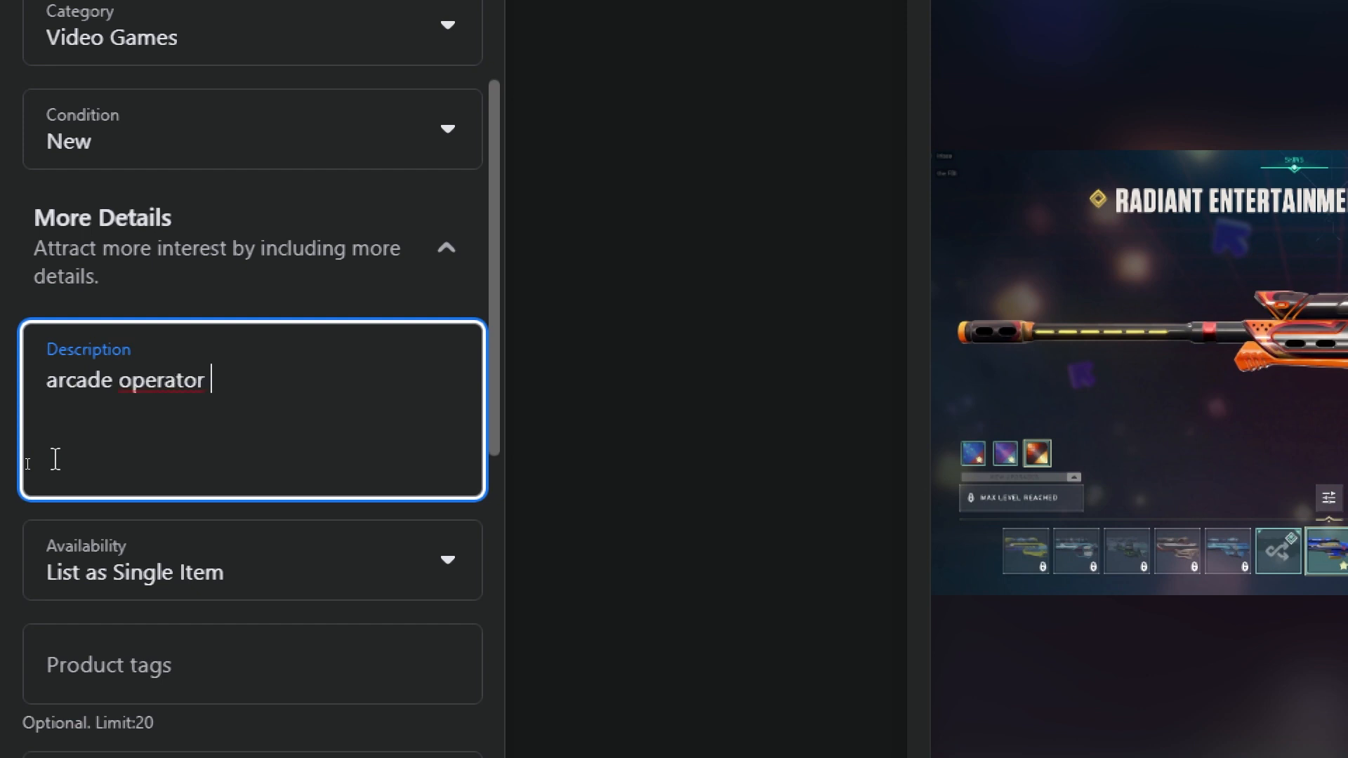
key("Return")
type("with fu")
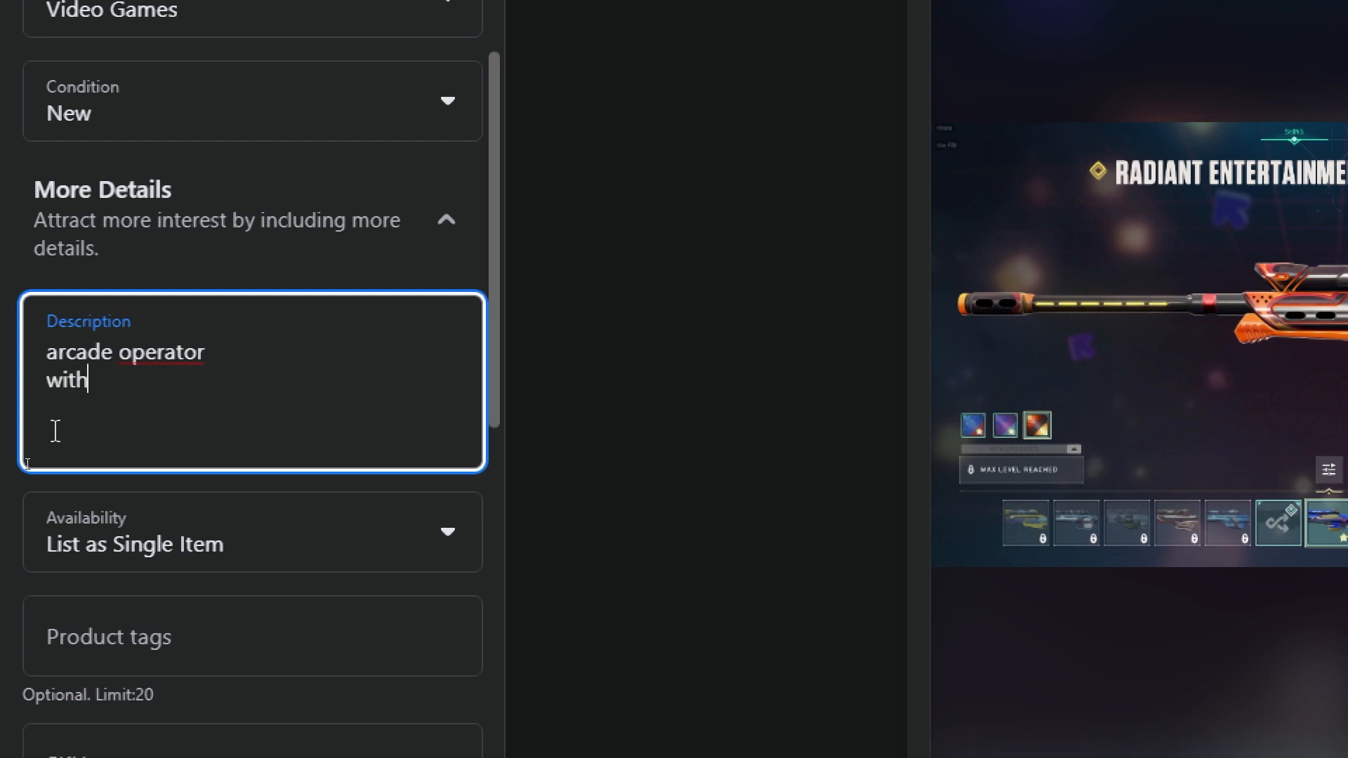
type("ll effect opened")
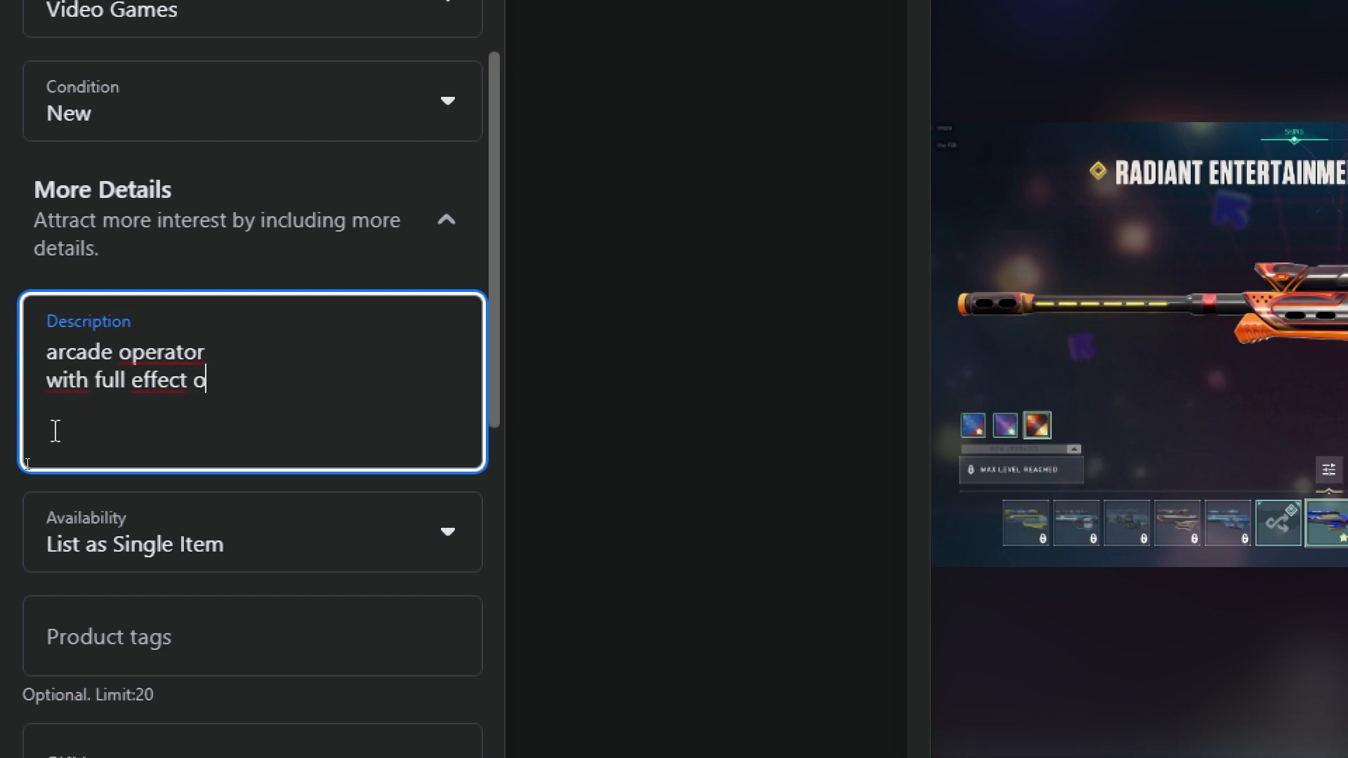
key("Return")
type("and fu")
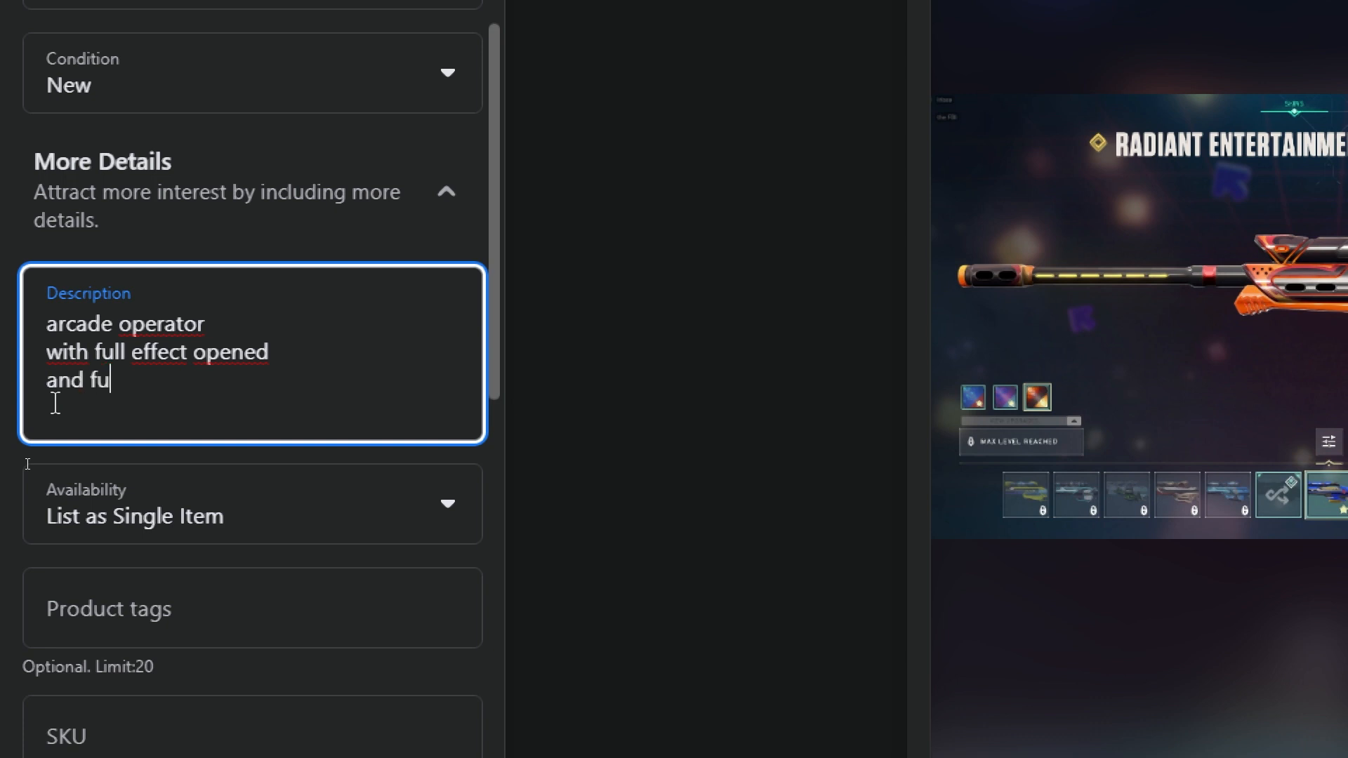
type("ll colors")
key("Return")
type("brand new bundle")
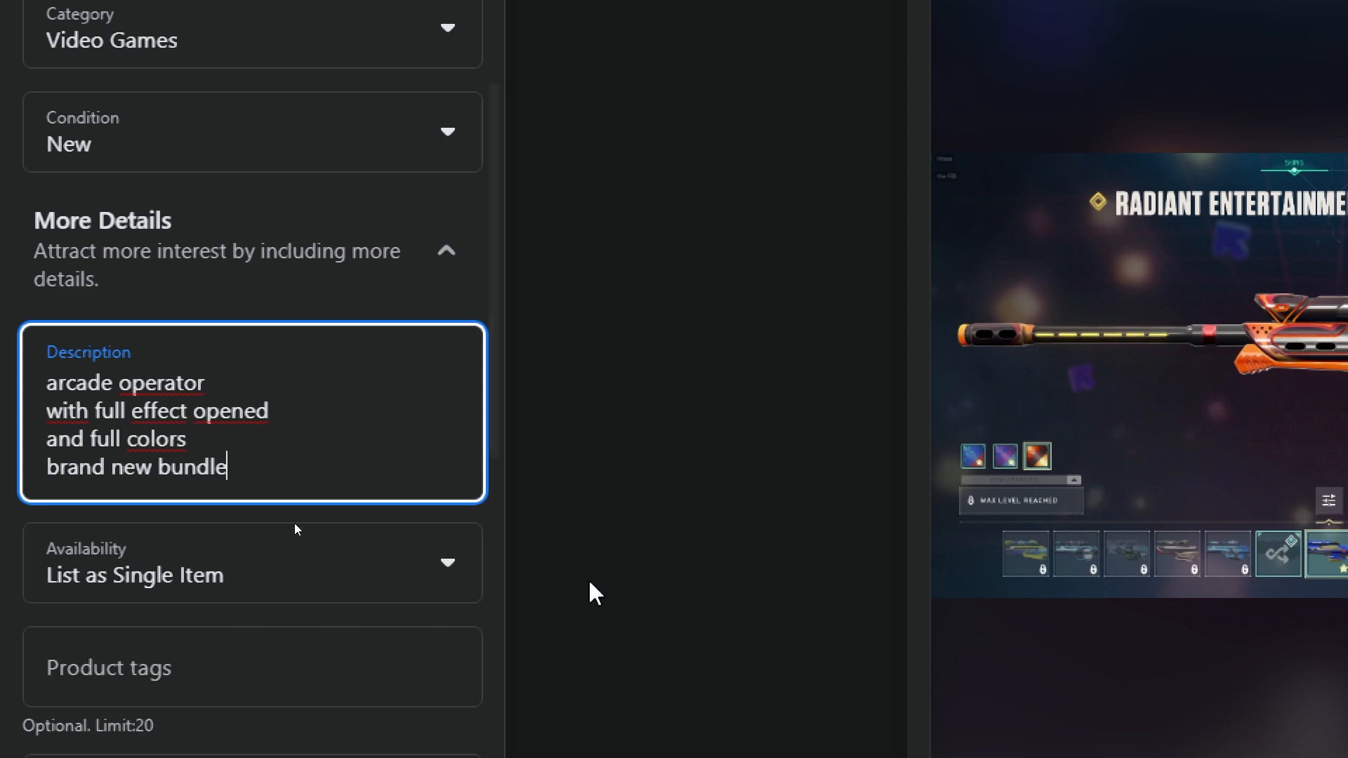
left_click(645, 695)
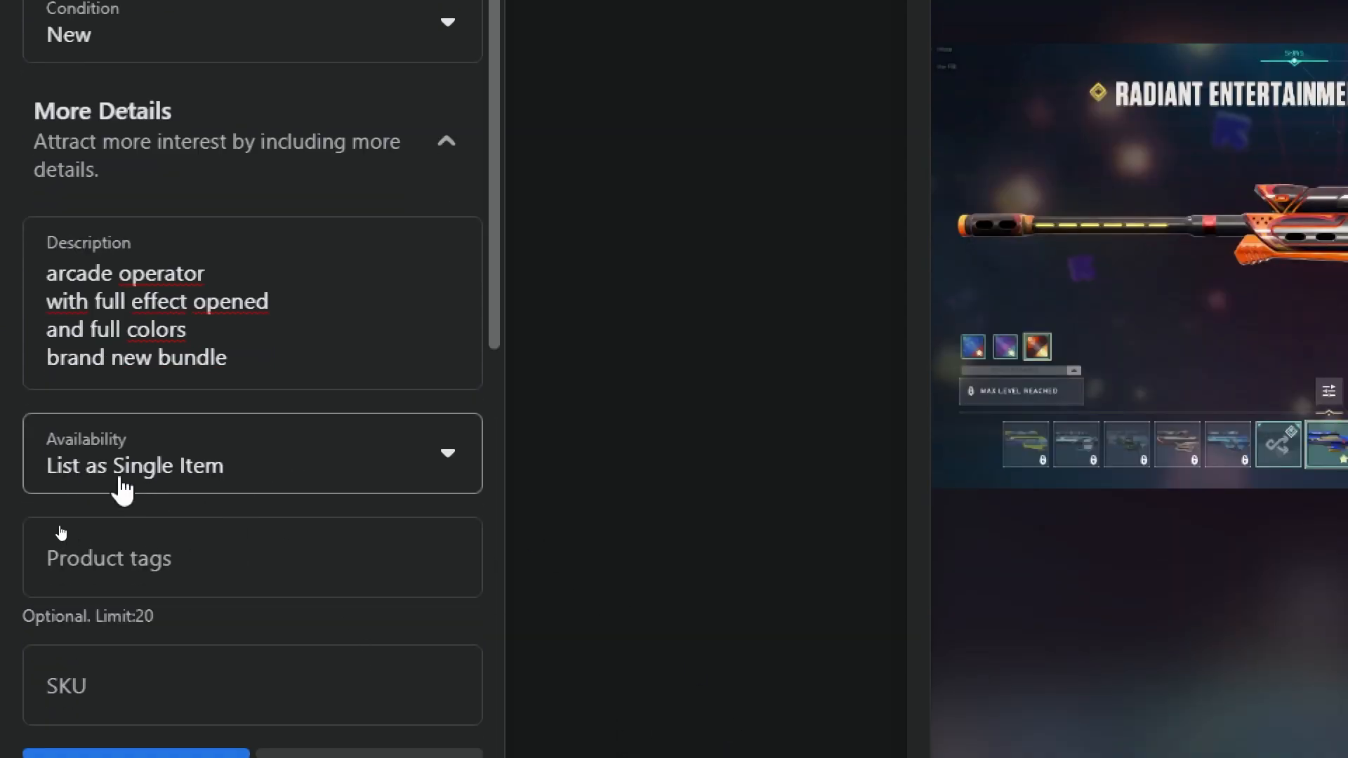
Step: Keep the availability as List as Single Item and add the product tags "valorant", "operator" and "account"
left_click(123, 491)
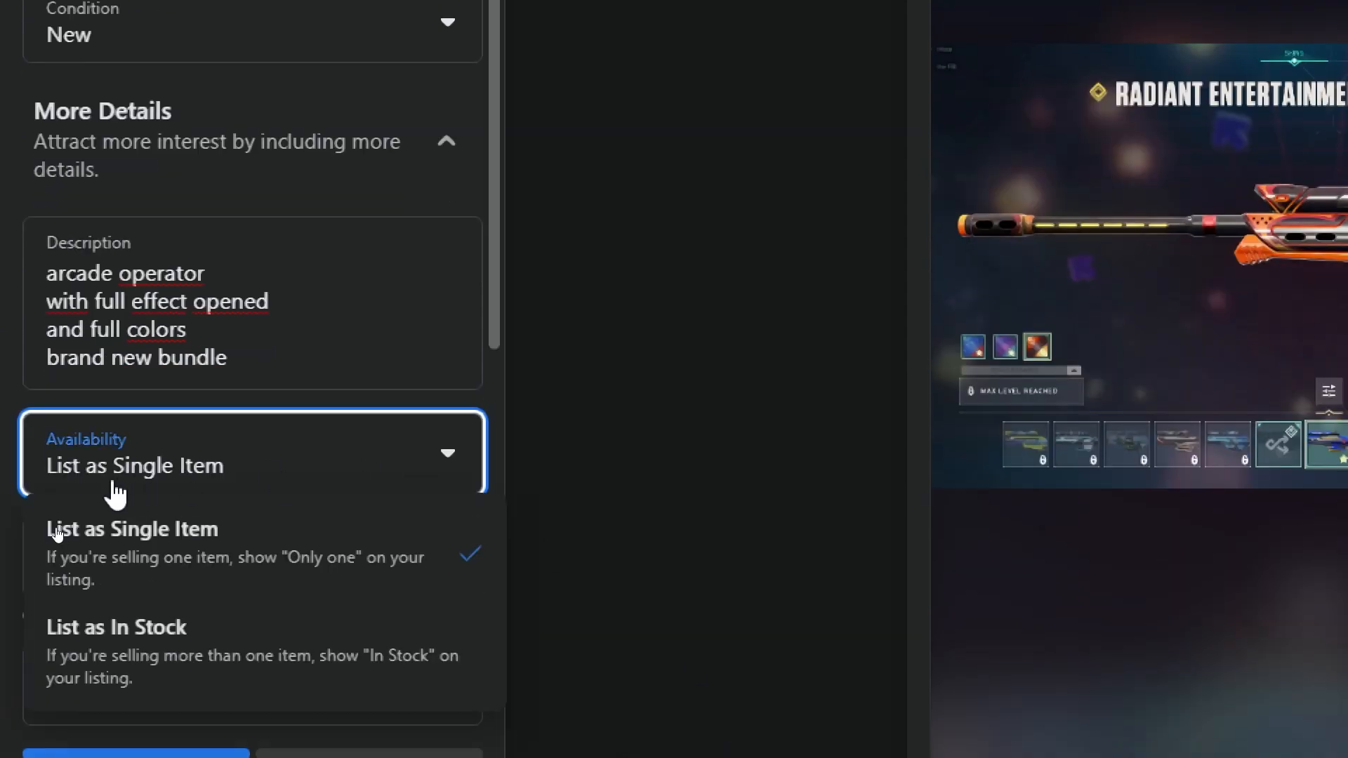
left_click(916, 399)
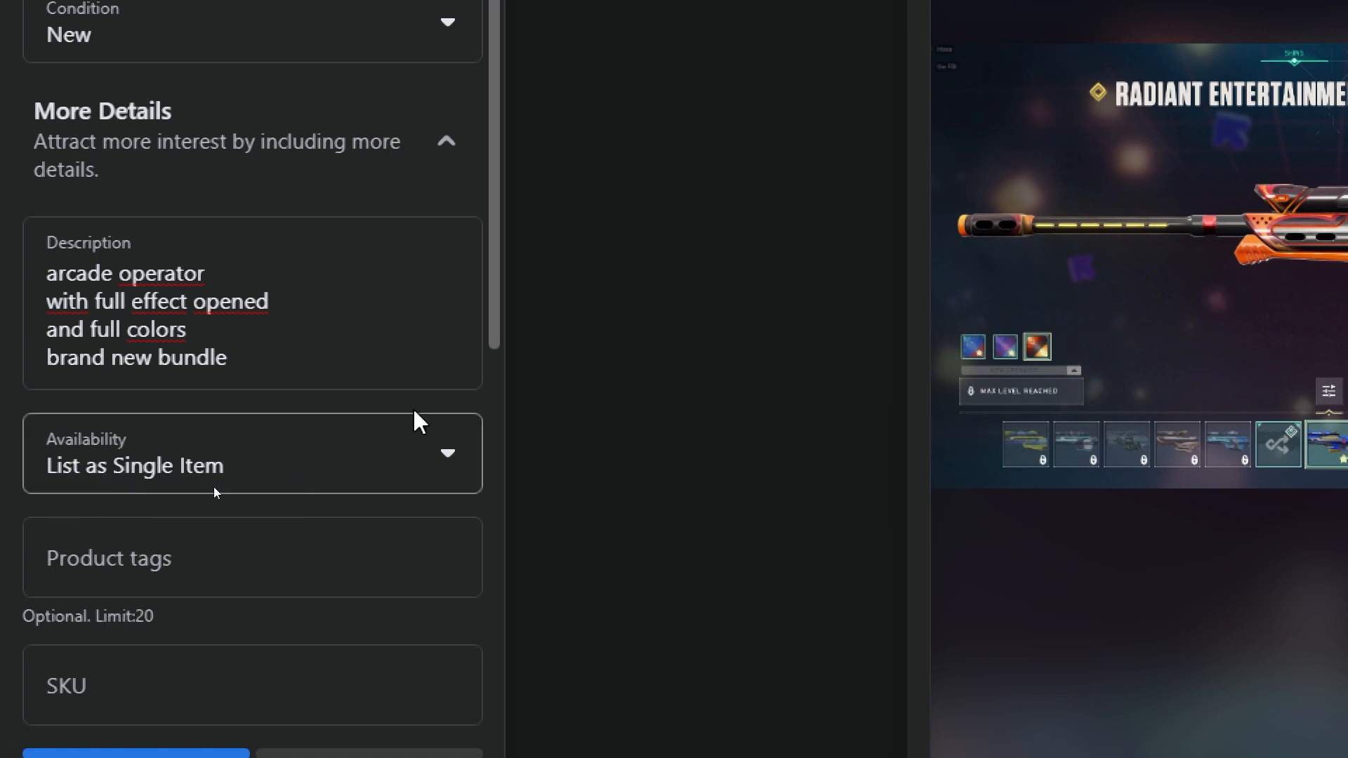
scroll(248, 428, "down", 3)
left_click(378, 304)
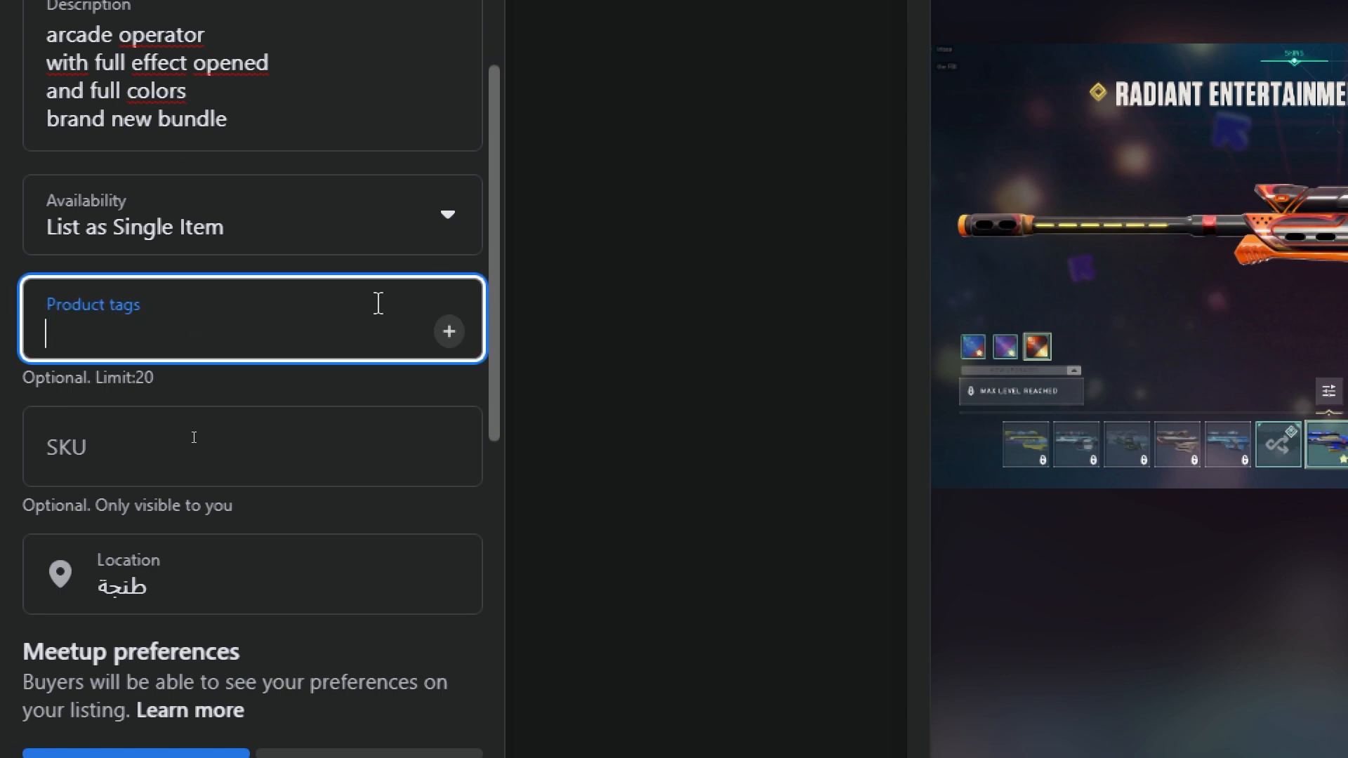
type("valorant")
key("Return")
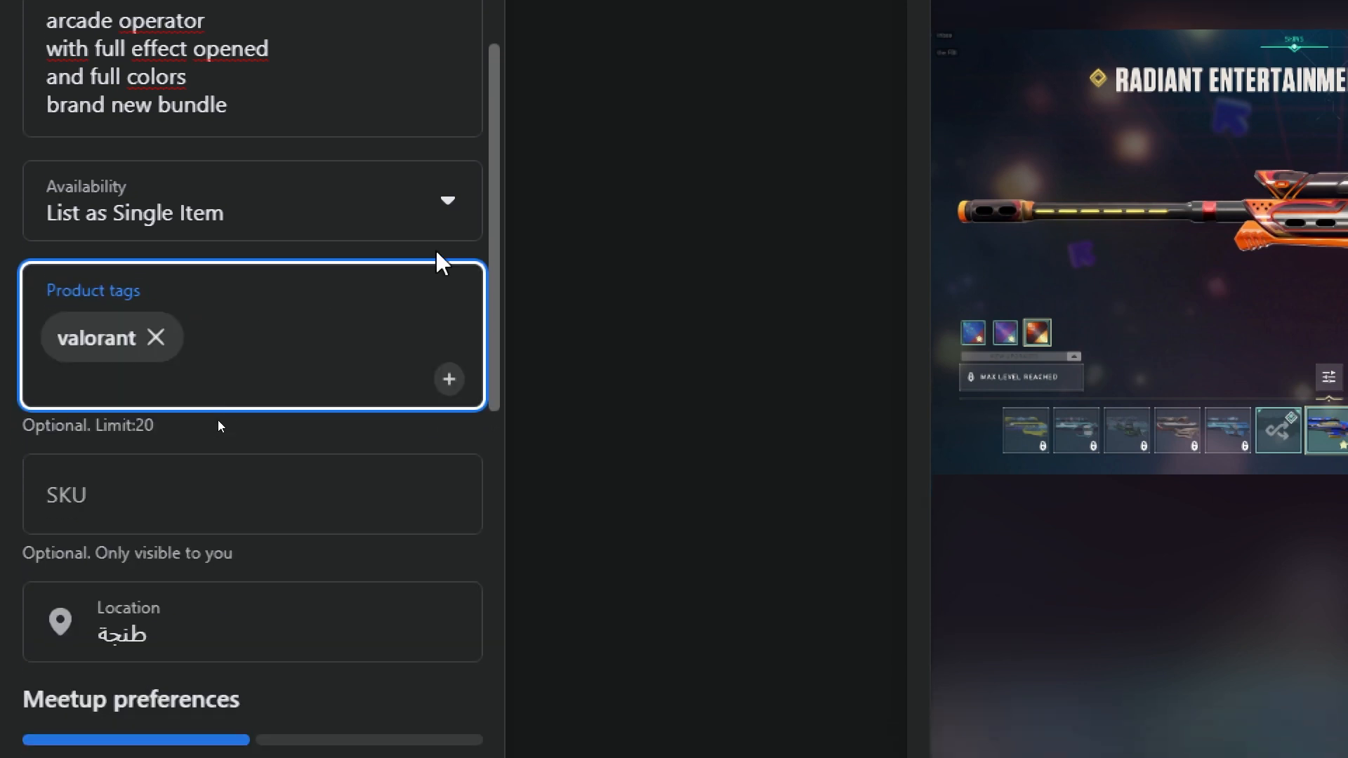
type("operator")
key("Return")
type("account")
key("Return")
Step: Add the product tags "2023", "FPS" and "CS GO" to the listing
type("e")
key("BackSpace")
type("20")
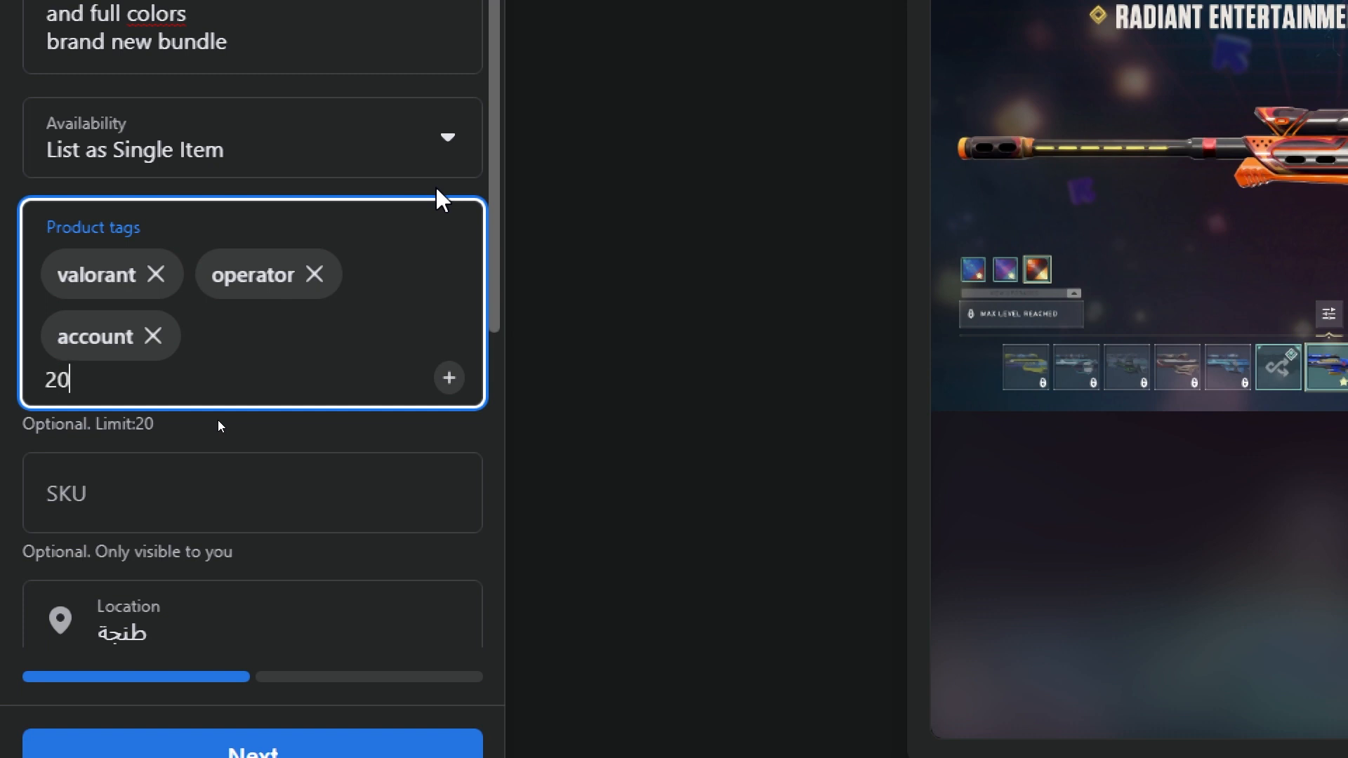
type("23")
key("Return")
type("FP")
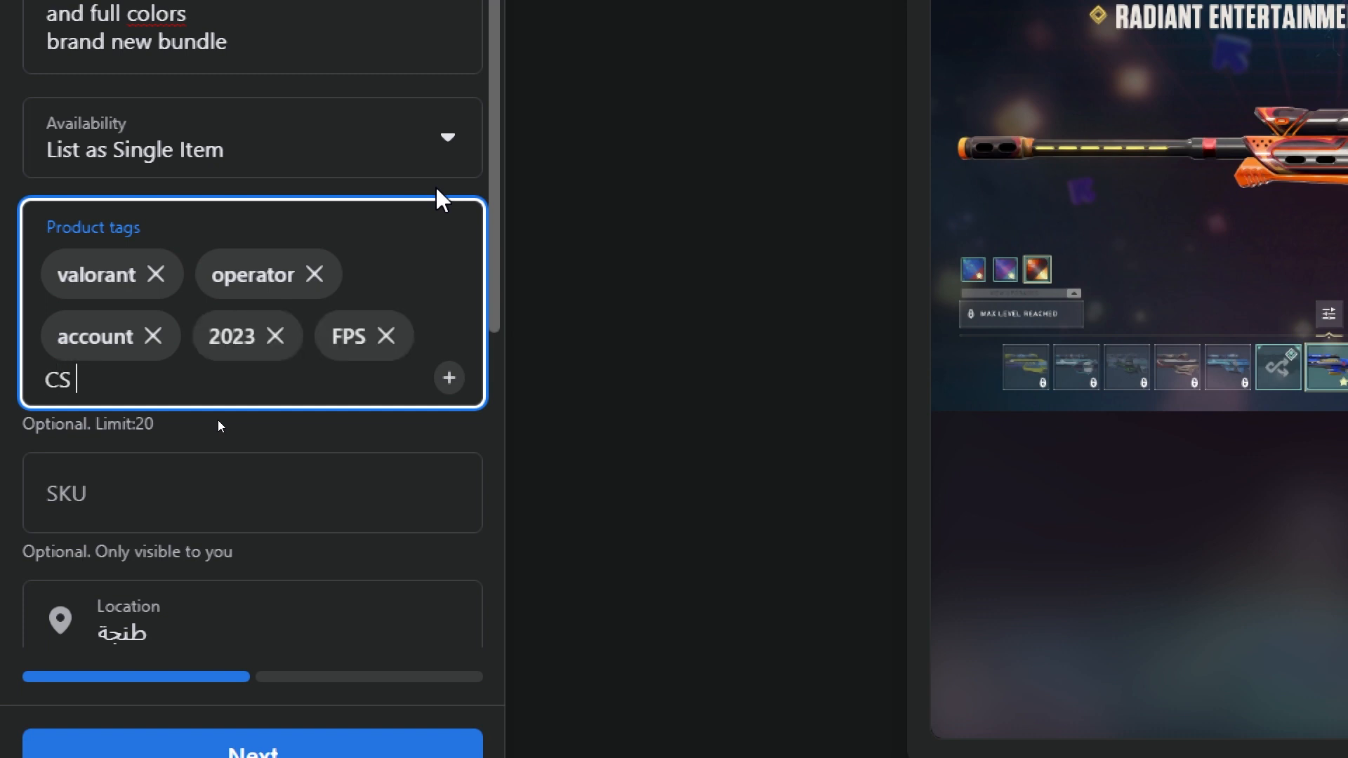
type("GO")
key("Return")
Step: Add the product tags "fortnite", "riot games", "league of legends" and "gaming"
type("fortnite")
key("Return")
type("riot games")
key("Return")
type("league of leg")
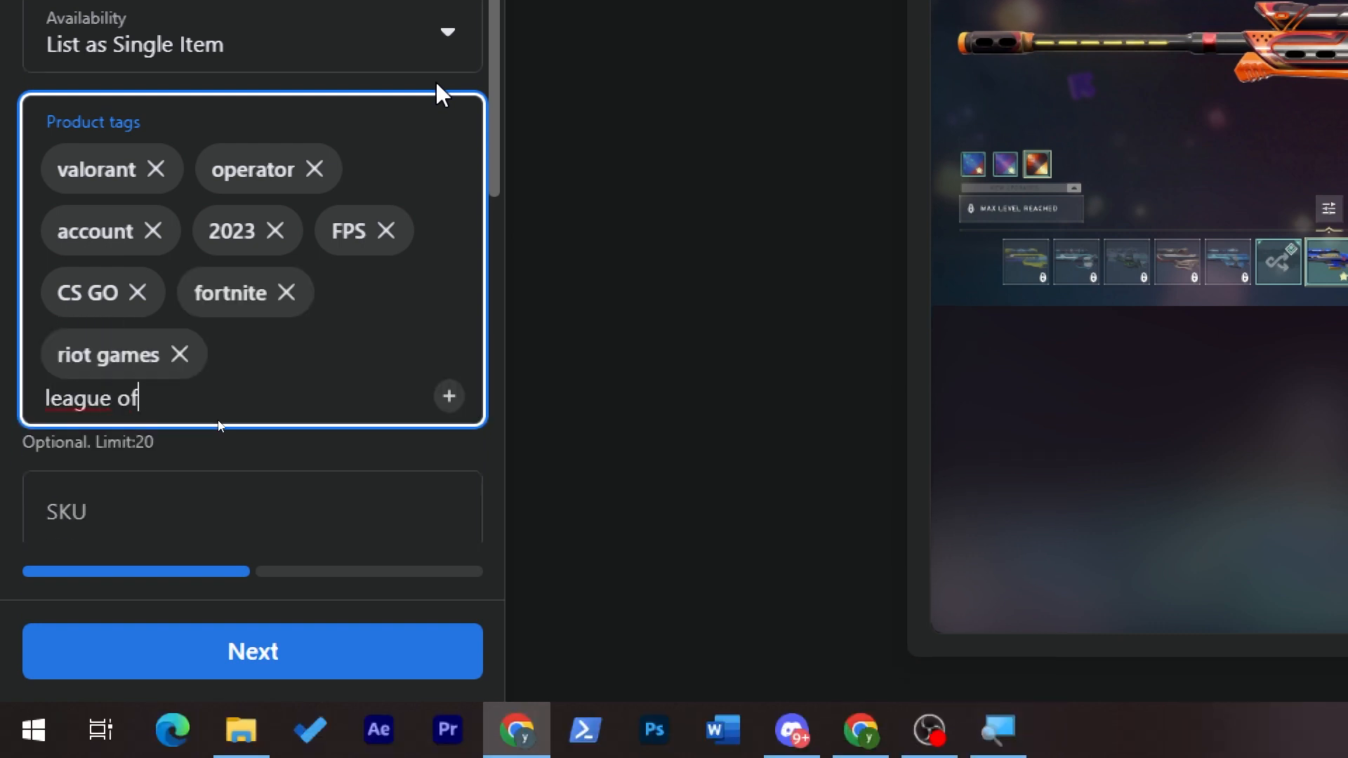
type("ends")
key("Return")
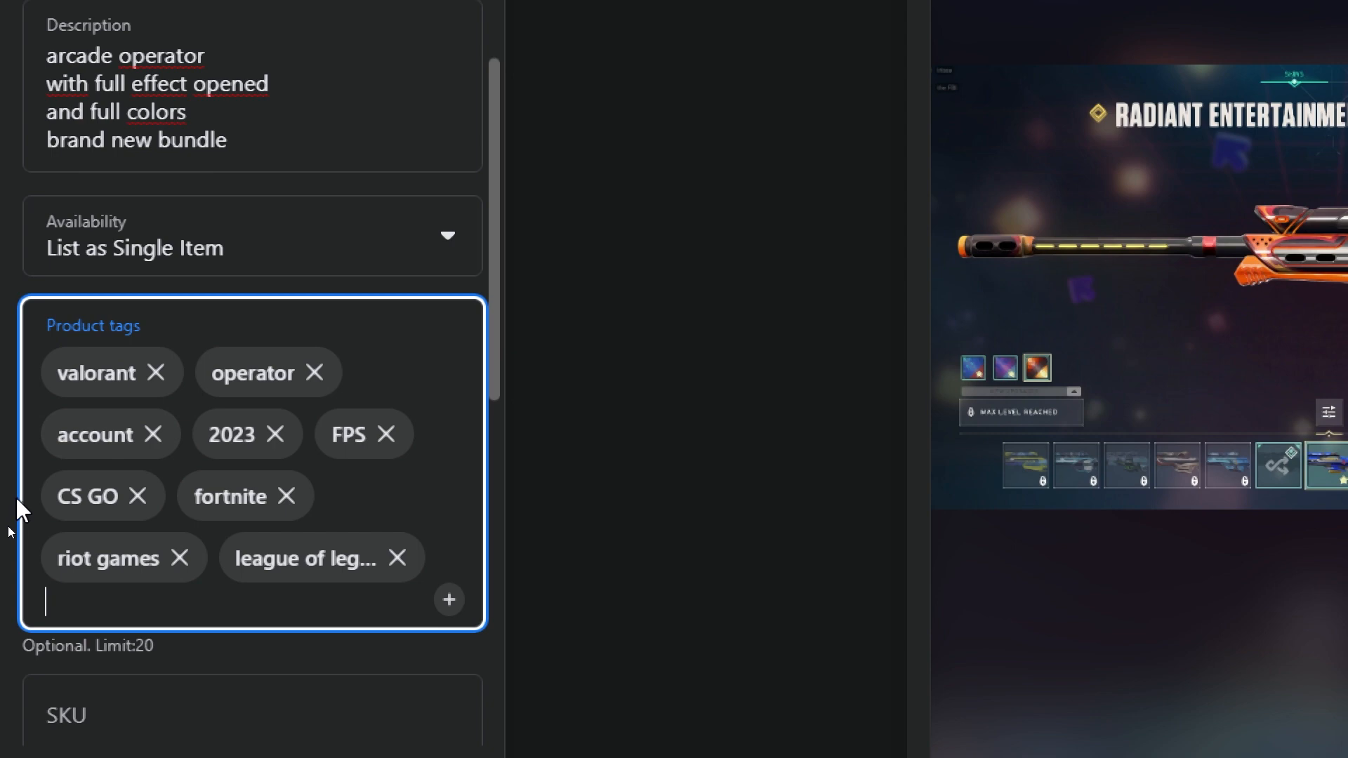
type("gaming")
key("Return")
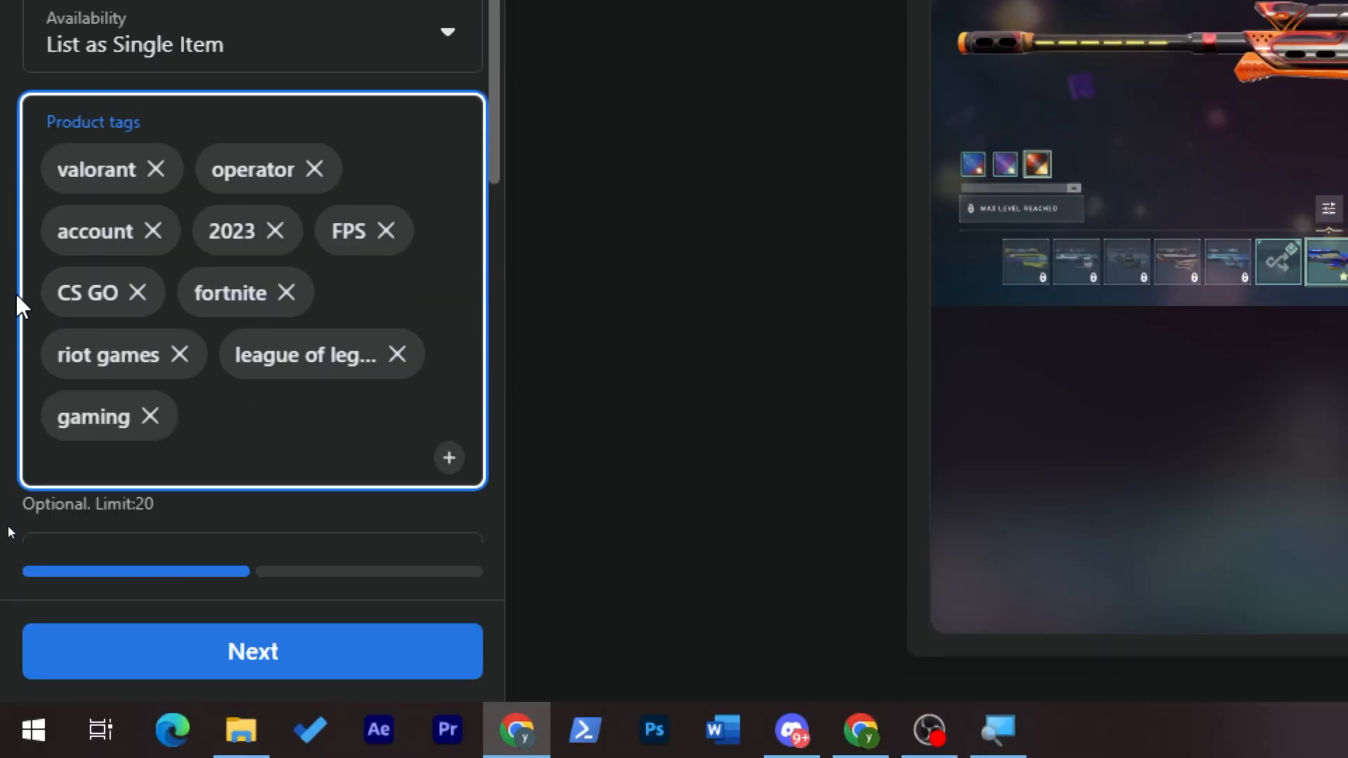
left_click_drag(491, 165, 646, 260)
left_click(646, 248)
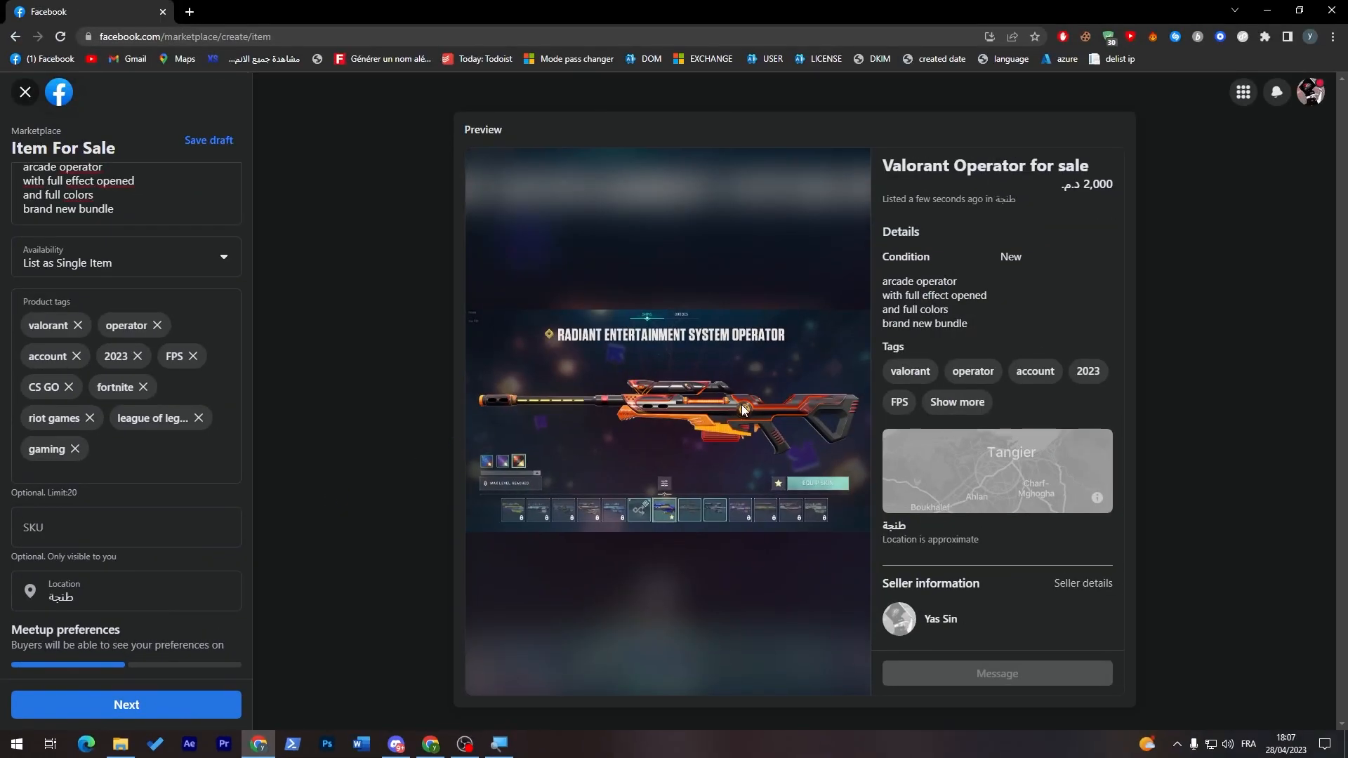
Step: Try to make the listing's location worldwide by searching for "world wild" and "whole world"
scroll(242, 411, "down", 2)
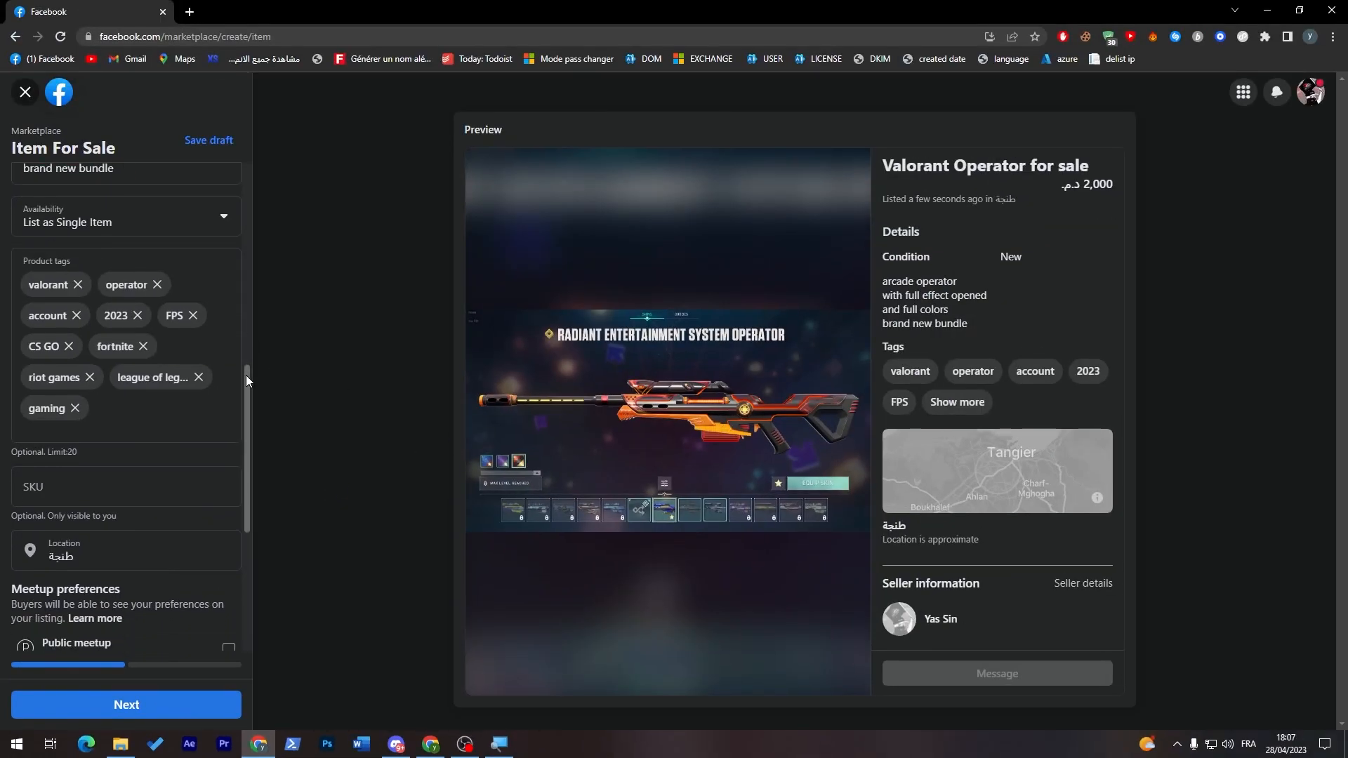
left_click(123, 442)
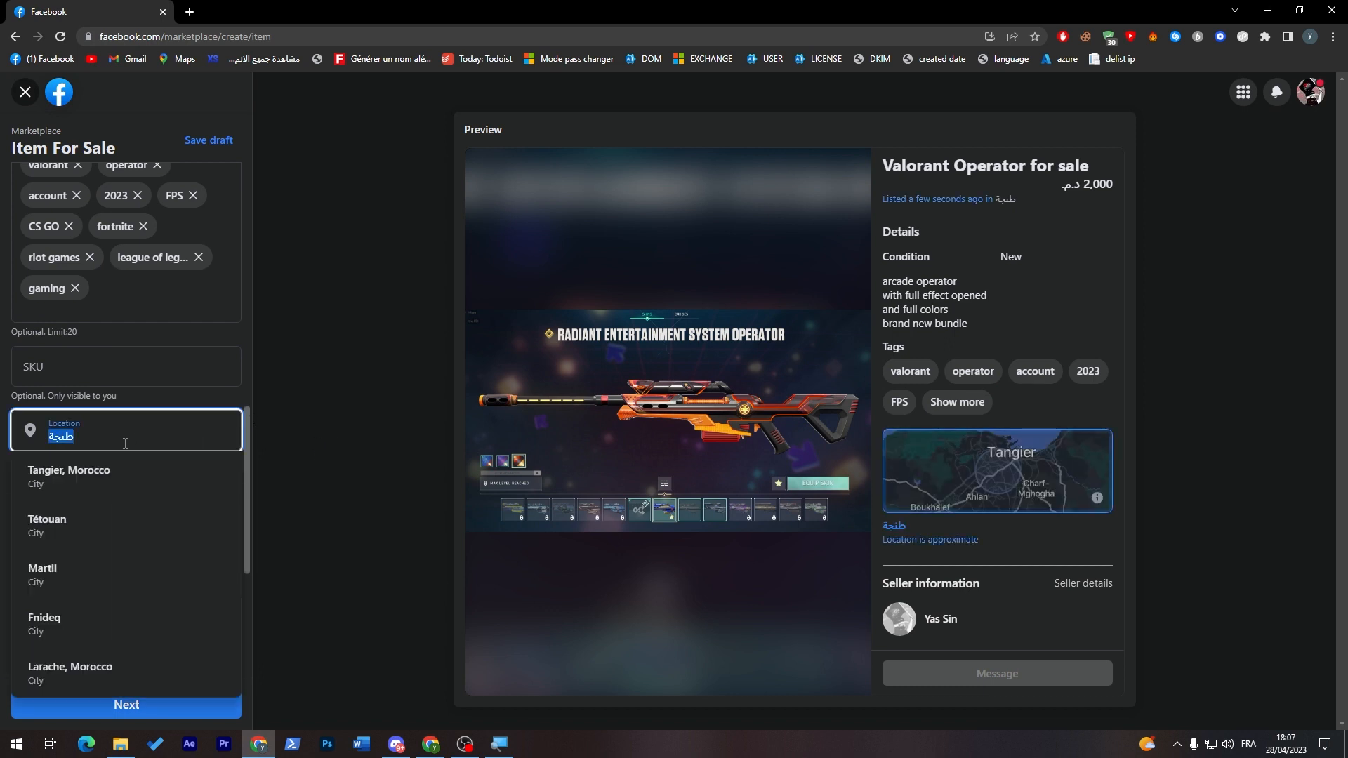
key("BackSpace")
type("world ")
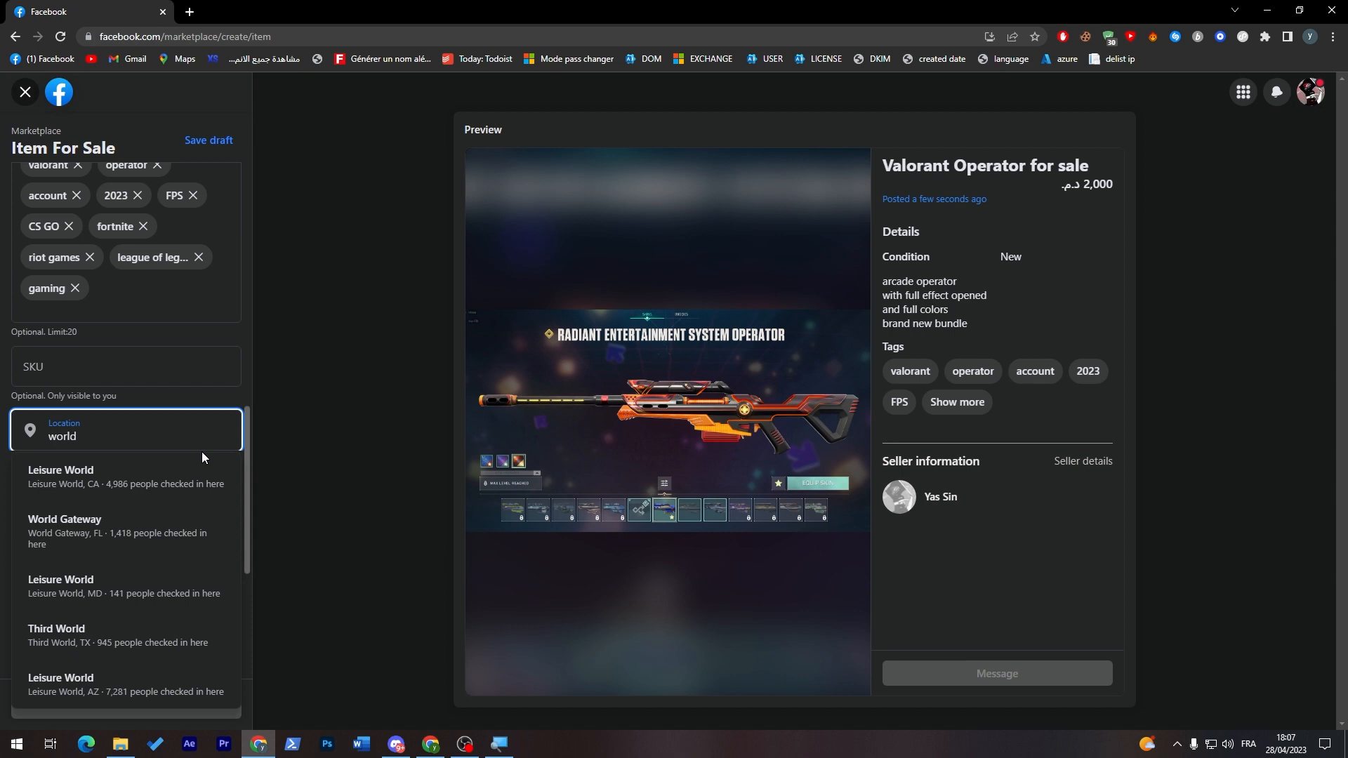
type("wild")
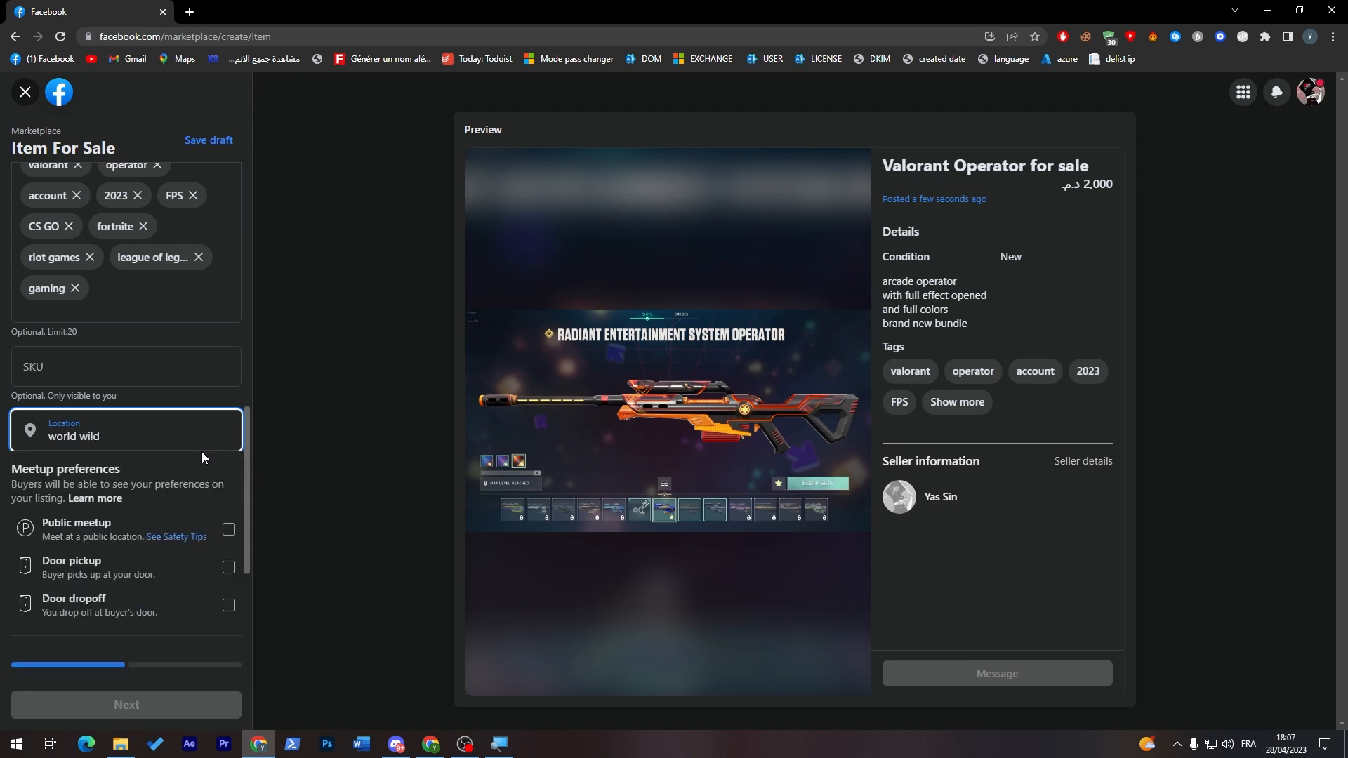
key("BackSpace")
key("BackSpace")
key("BackSpace")
key("BackSpace")
key("BackSpace")
key("BackSpace")
key("BackSpace")
key("BackSpace")
key("BackSpace")
type("hole wo")
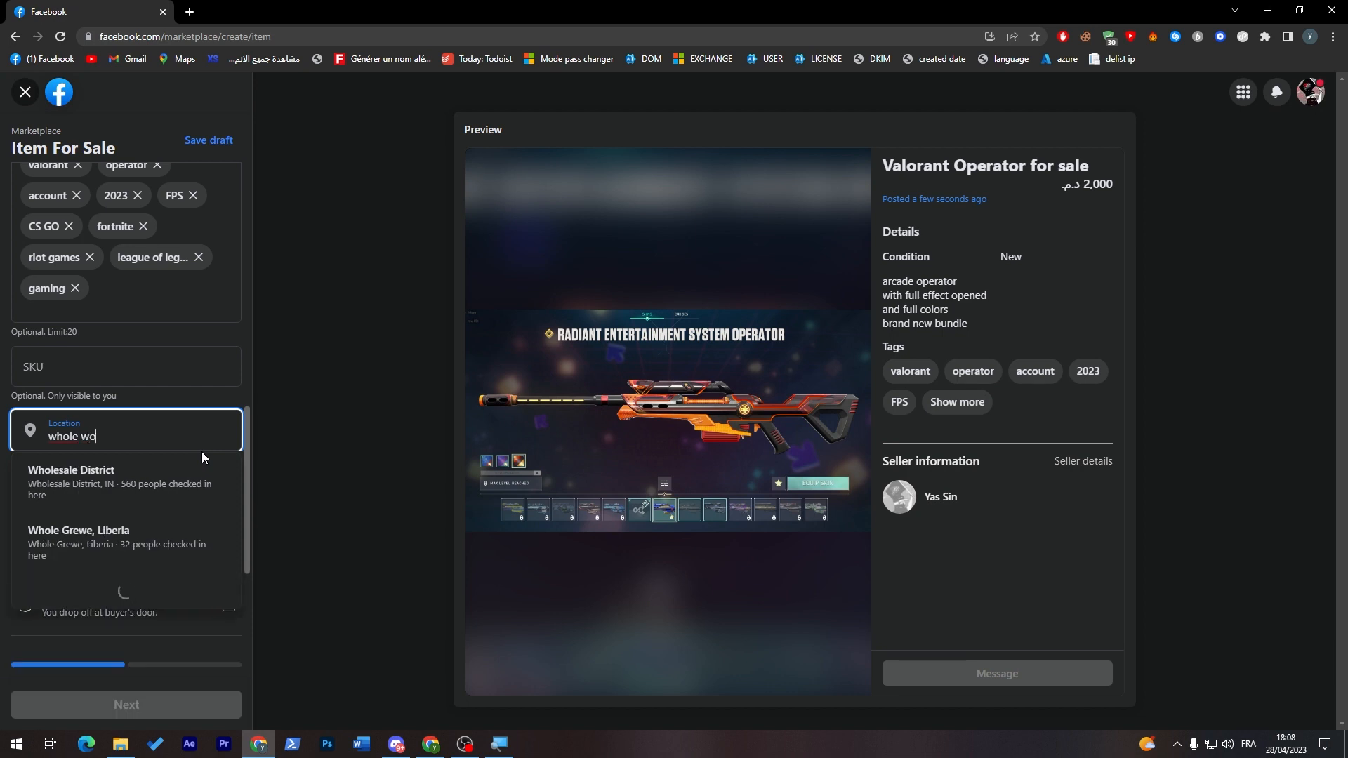
type("rld")
Step: Search the location for "usa" and set the listing's location to New York, New York
key("ctrl+a")
type("usa")
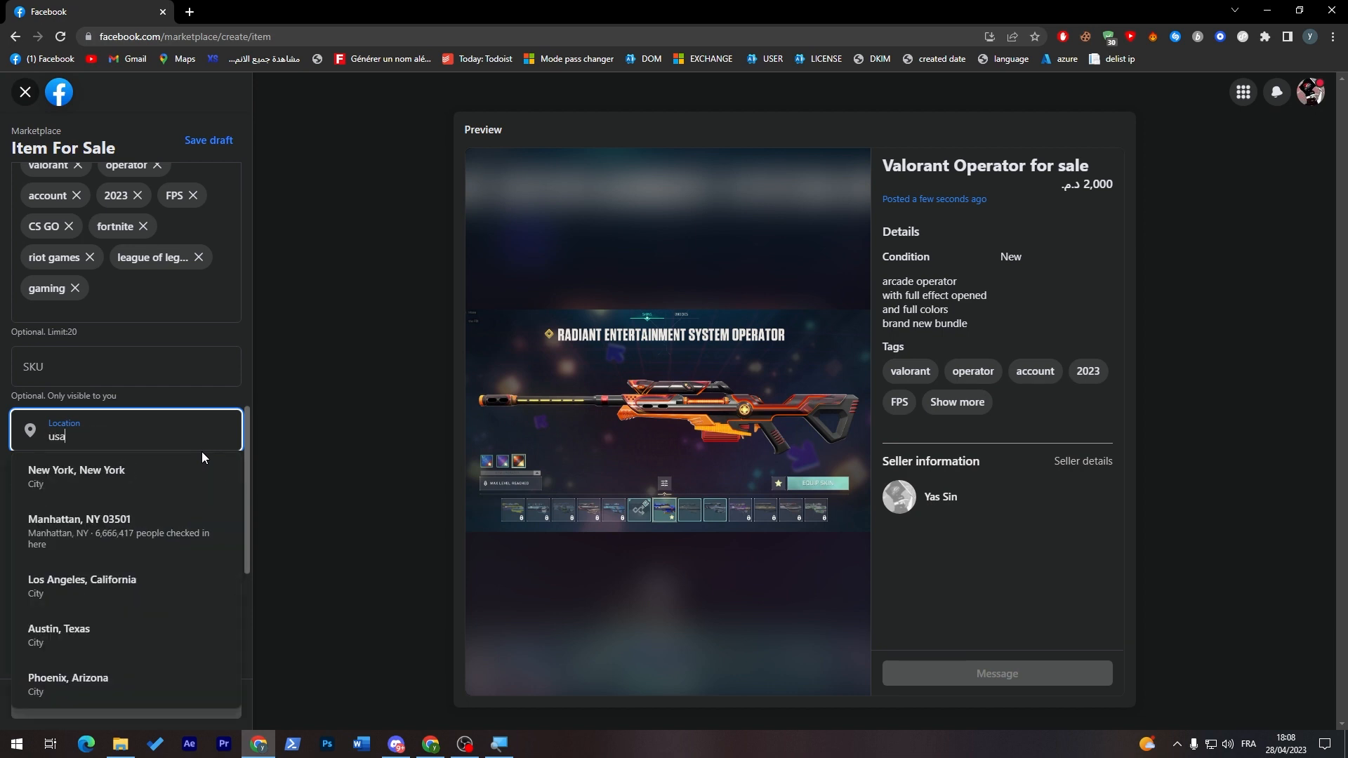
left_click(109, 472)
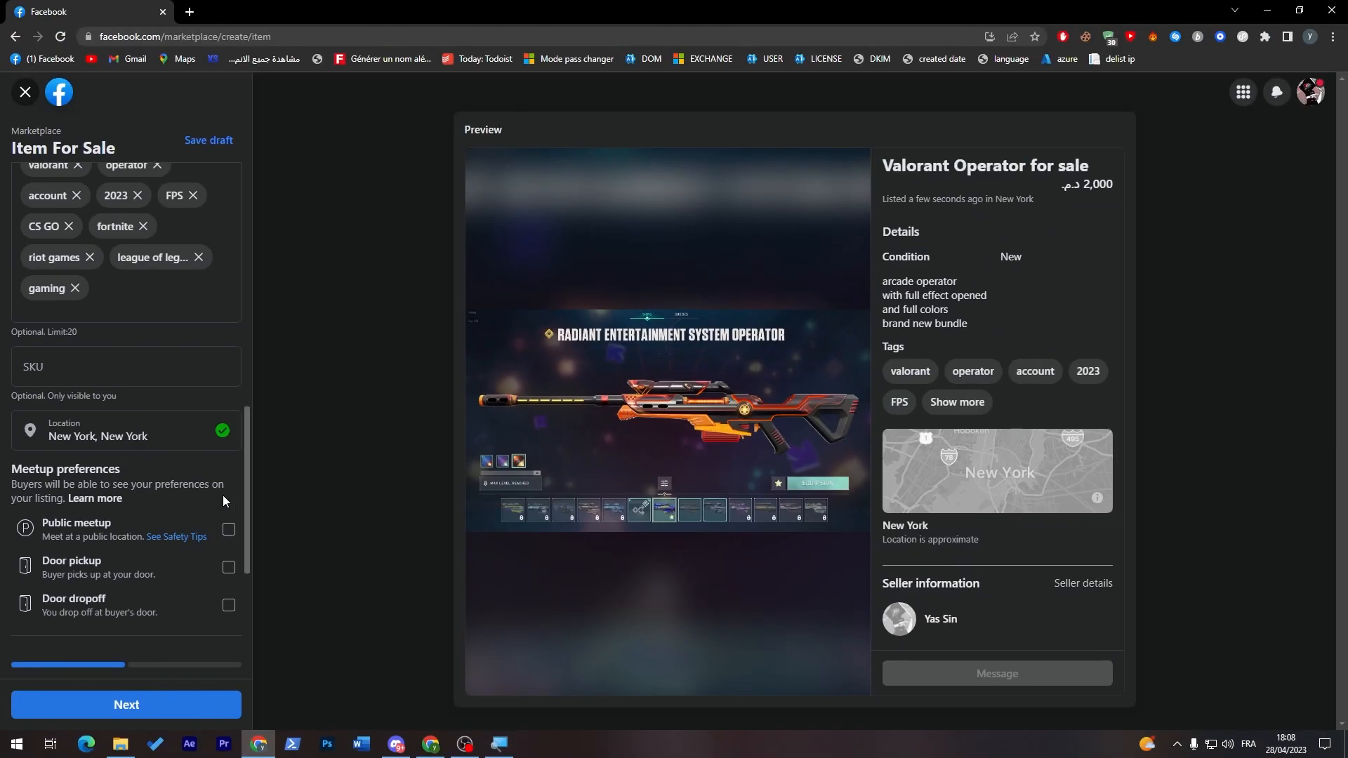
Step: Choose Public meetup as the meetup preference and continue to the choice of additional listing places
scroll(249, 533, "down", 1)
scroll(249, 533, "down", 3)
left_click(228, 406)
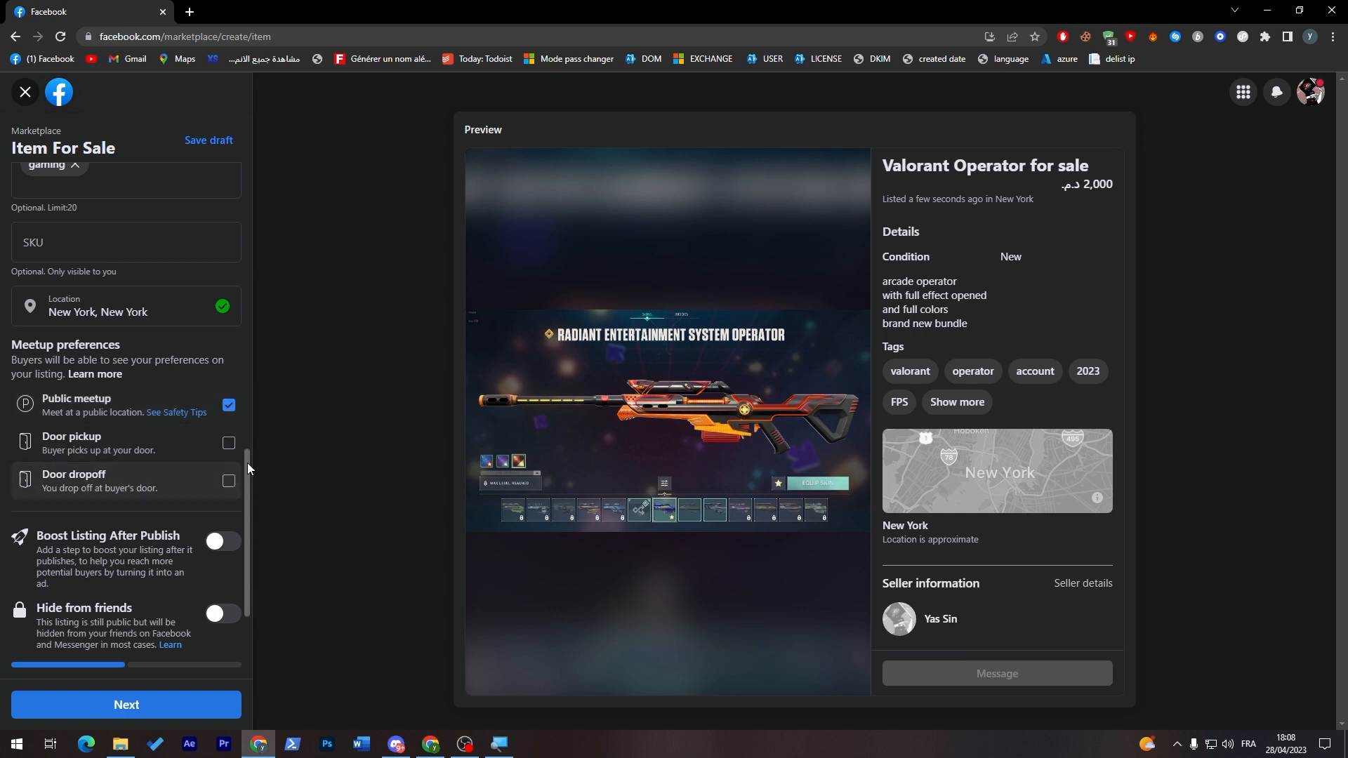
left_click_drag(247, 469, 251, 505)
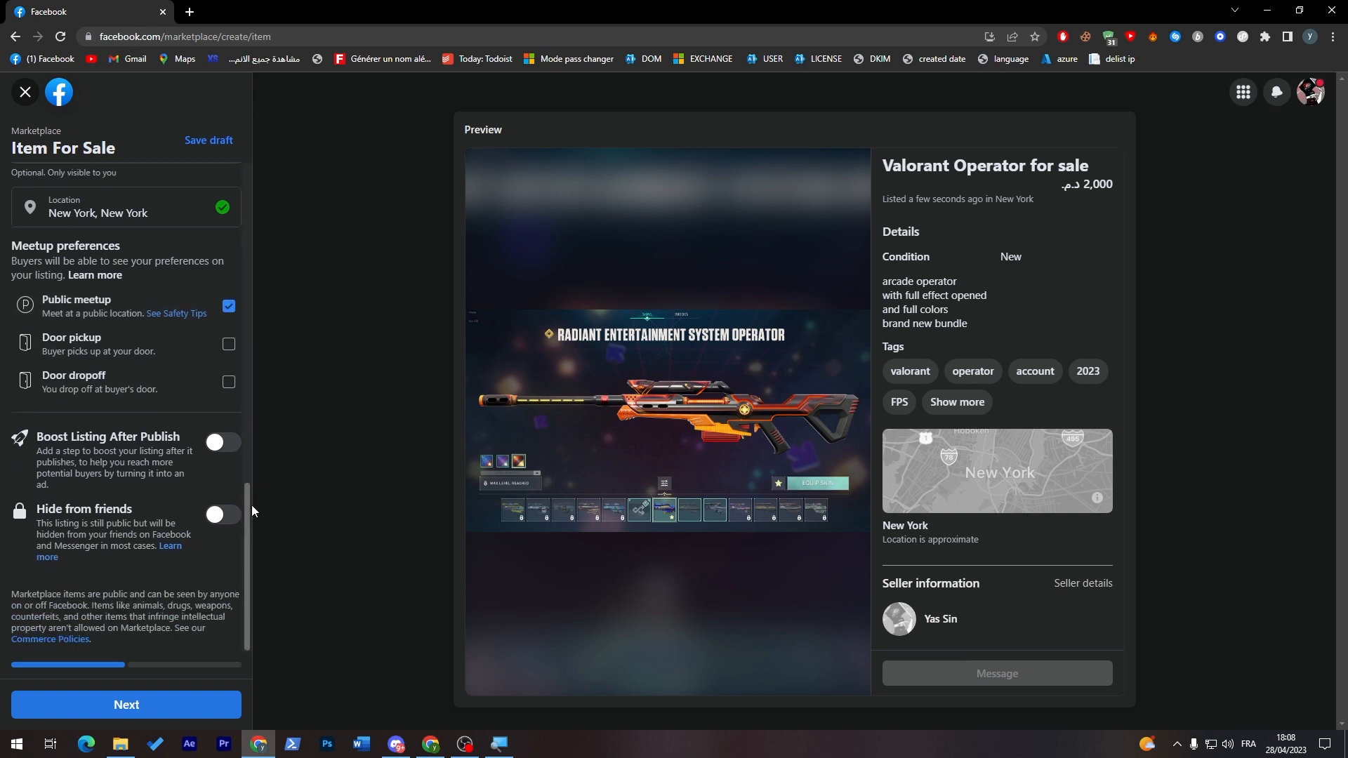
left_click(172, 707)
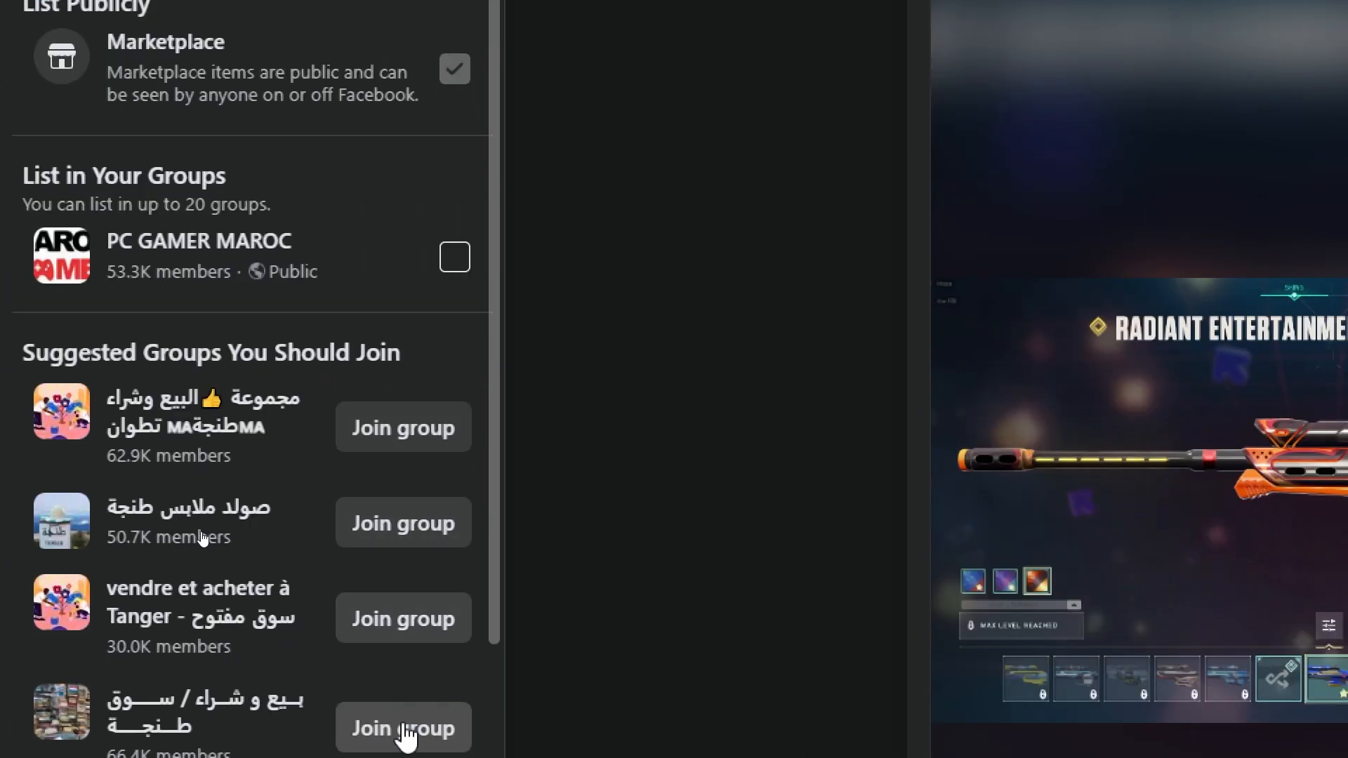
Step: Look through the suggested groups and publish the listing to Marketplace without adding any group
scroll(499, 421, "down", 2)
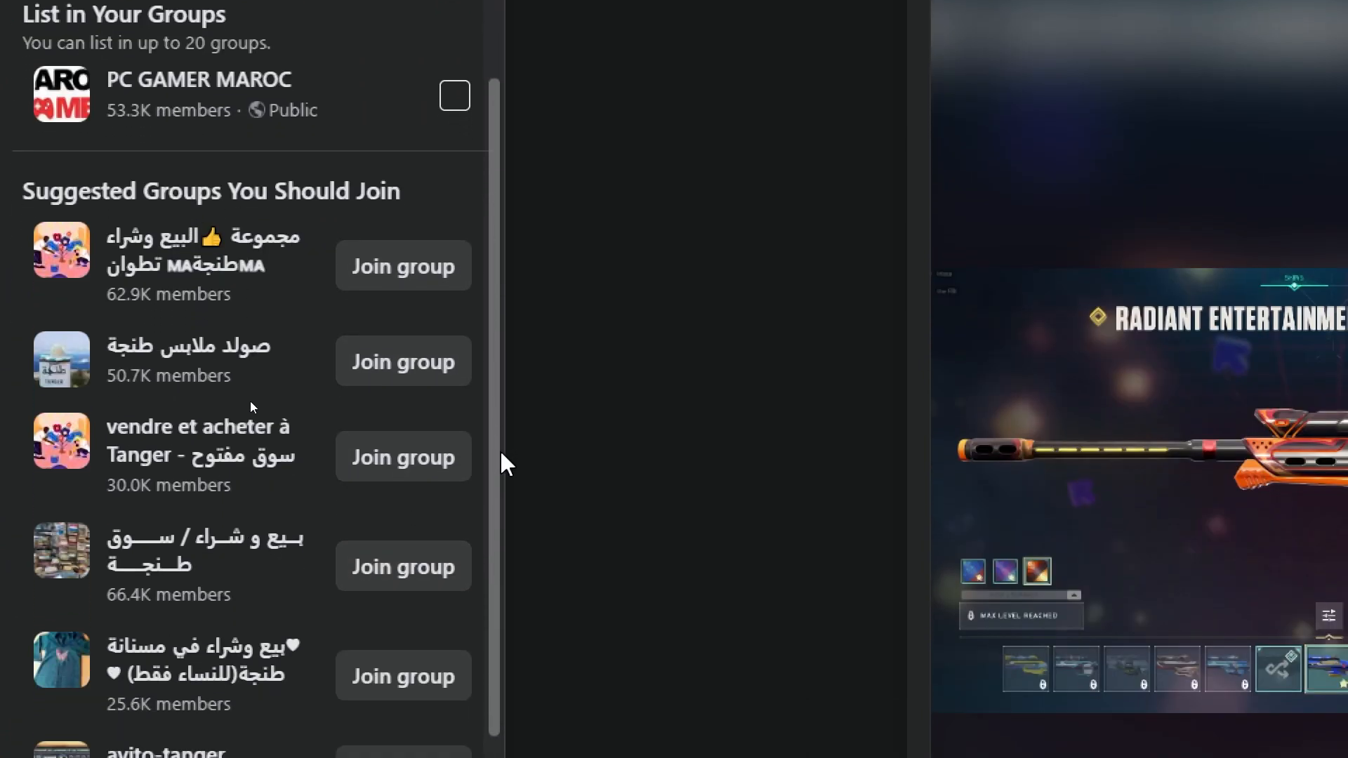
scroll(499, 449, "up", 2)
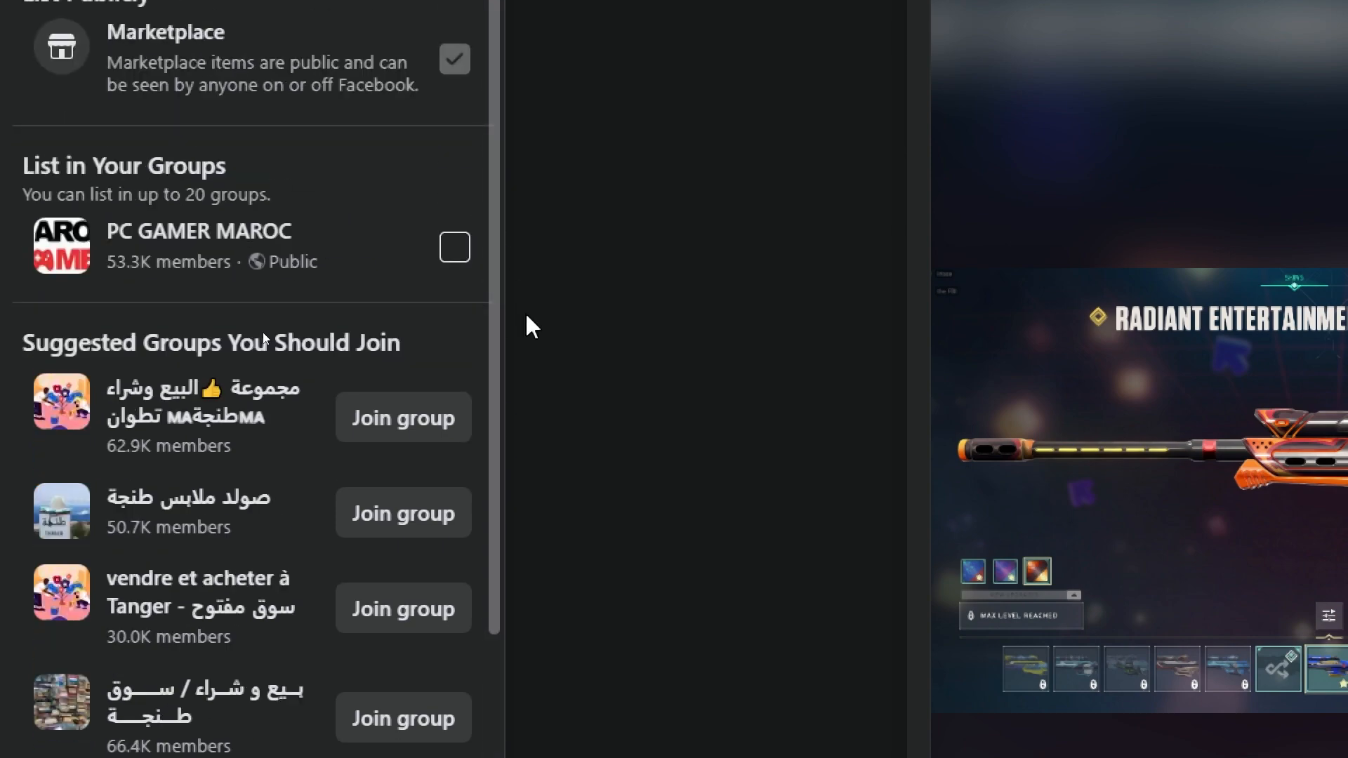
scroll(500, 436, "down", 2)
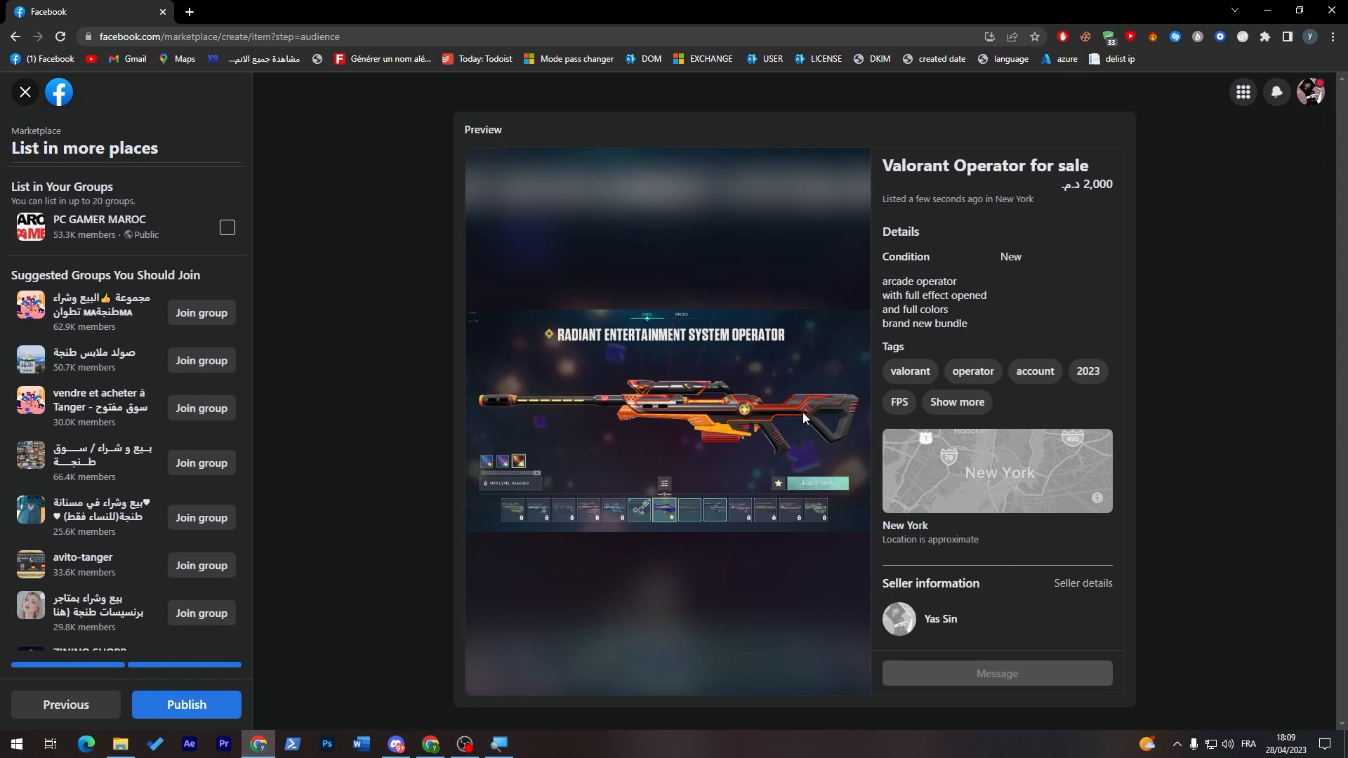
scroll(243, 310, "down", 2)
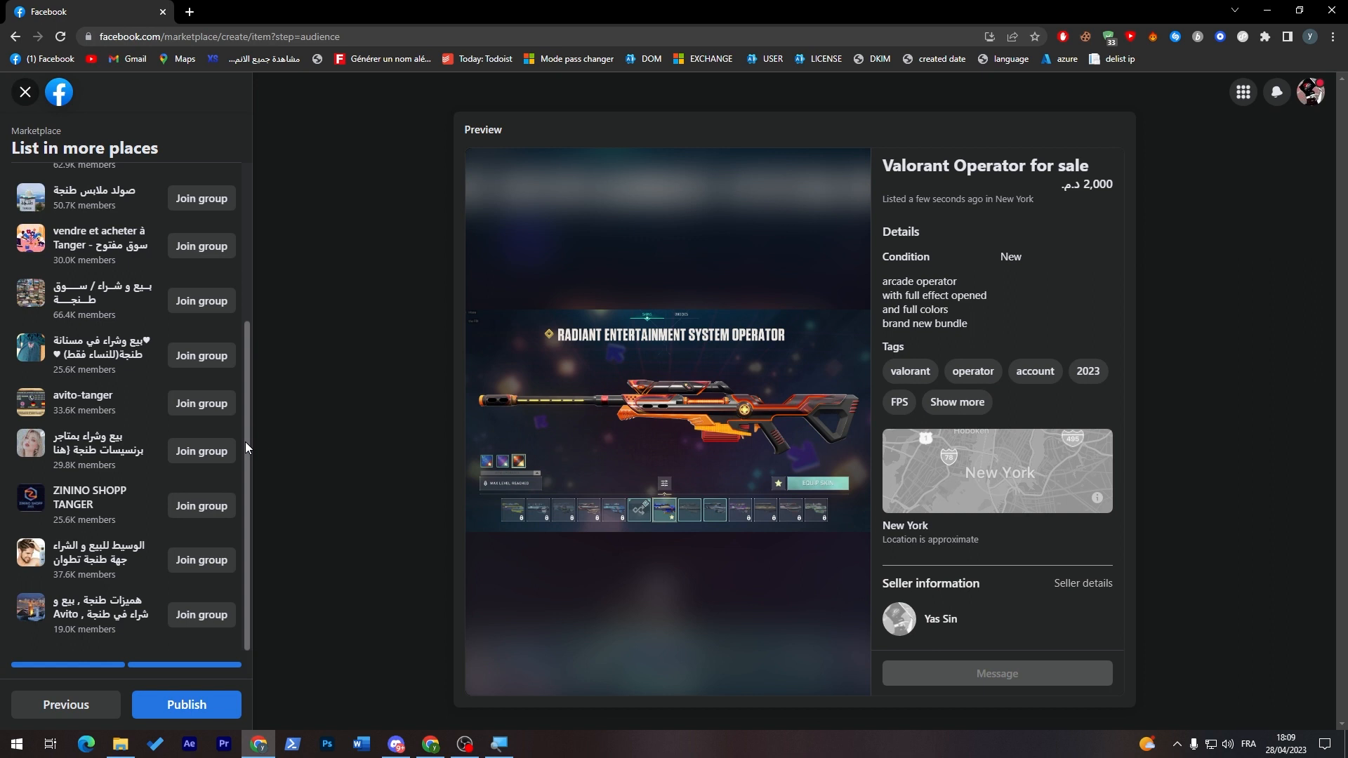
left_click_drag(246, 441, 242, 254)
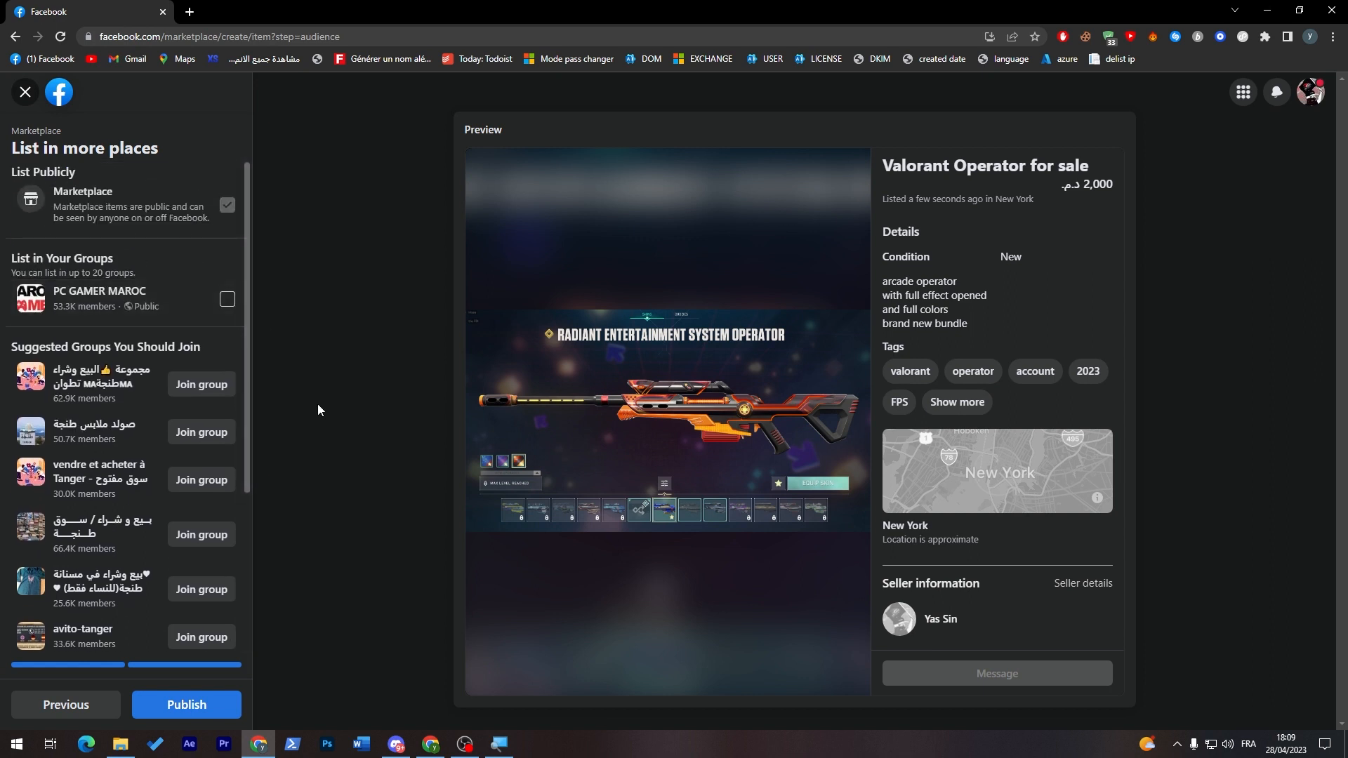
left_click_drag(250, 401, 292, 589)
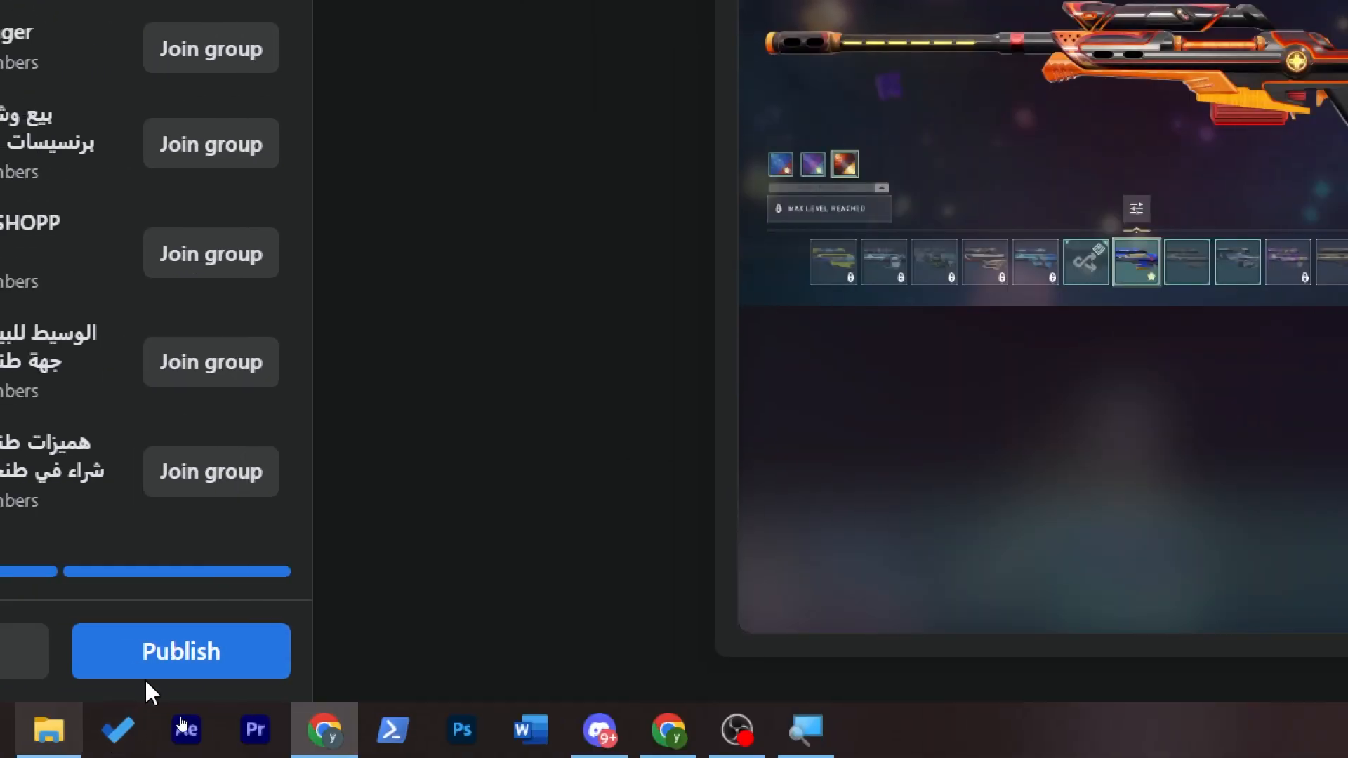
left_click(231, 702)
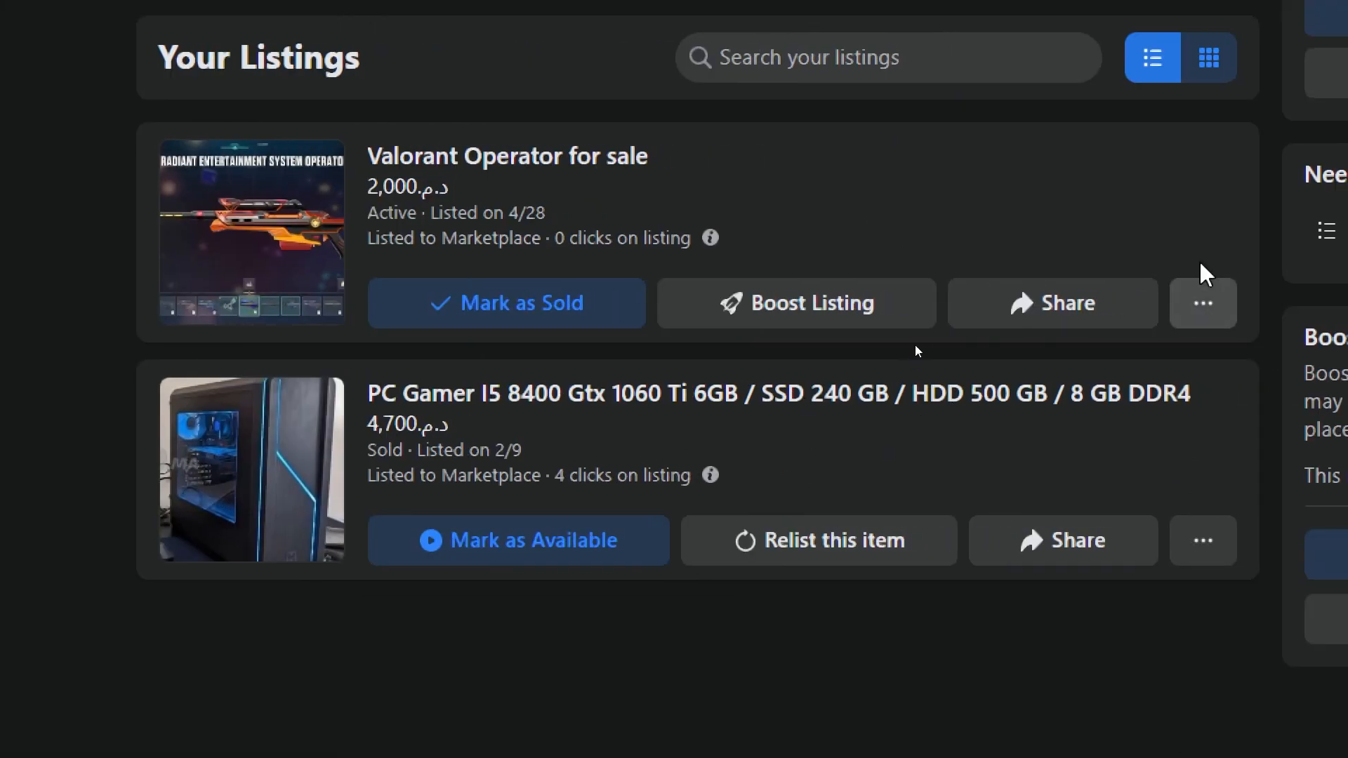
Step: Check the extra options of the Valorant Operator listing, then start boosting that listing
left_click(1206, 295)
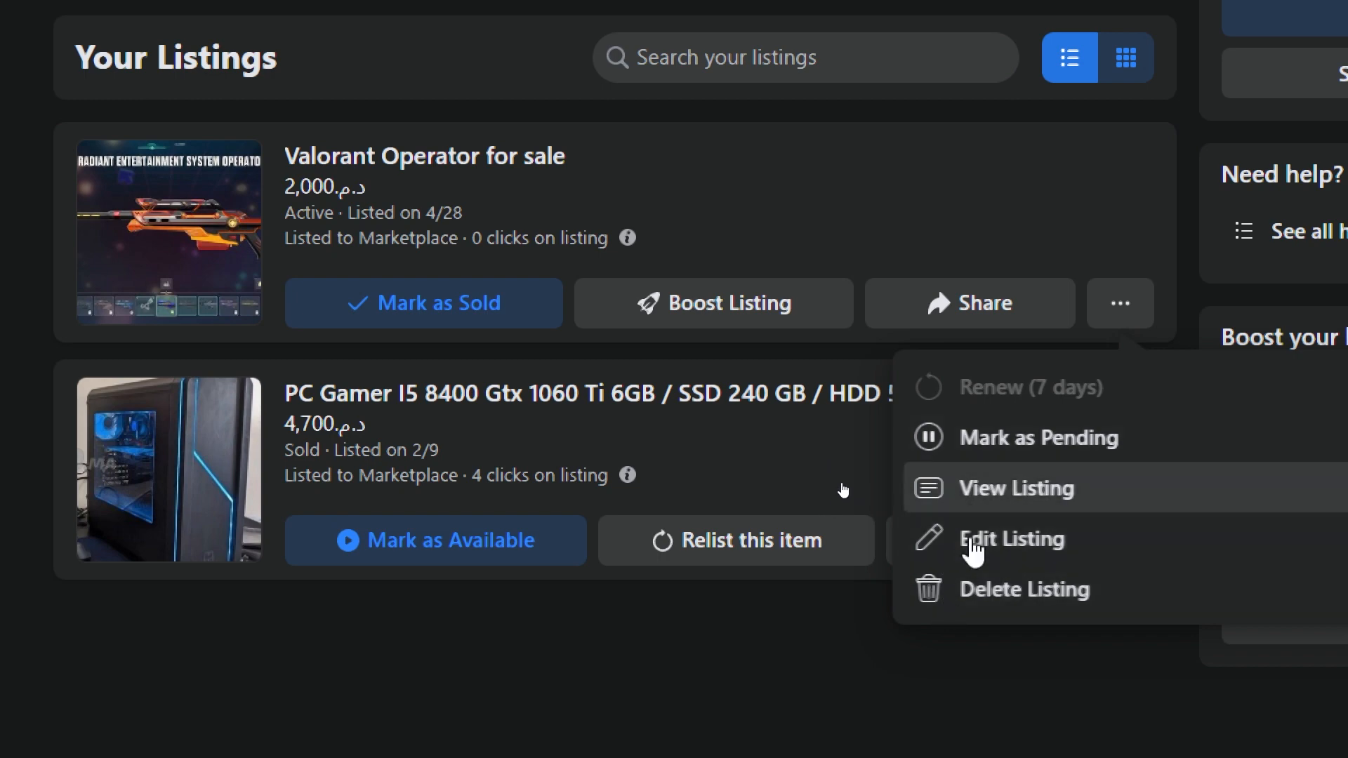
left_click(779, 644)
left_click(839, 322)
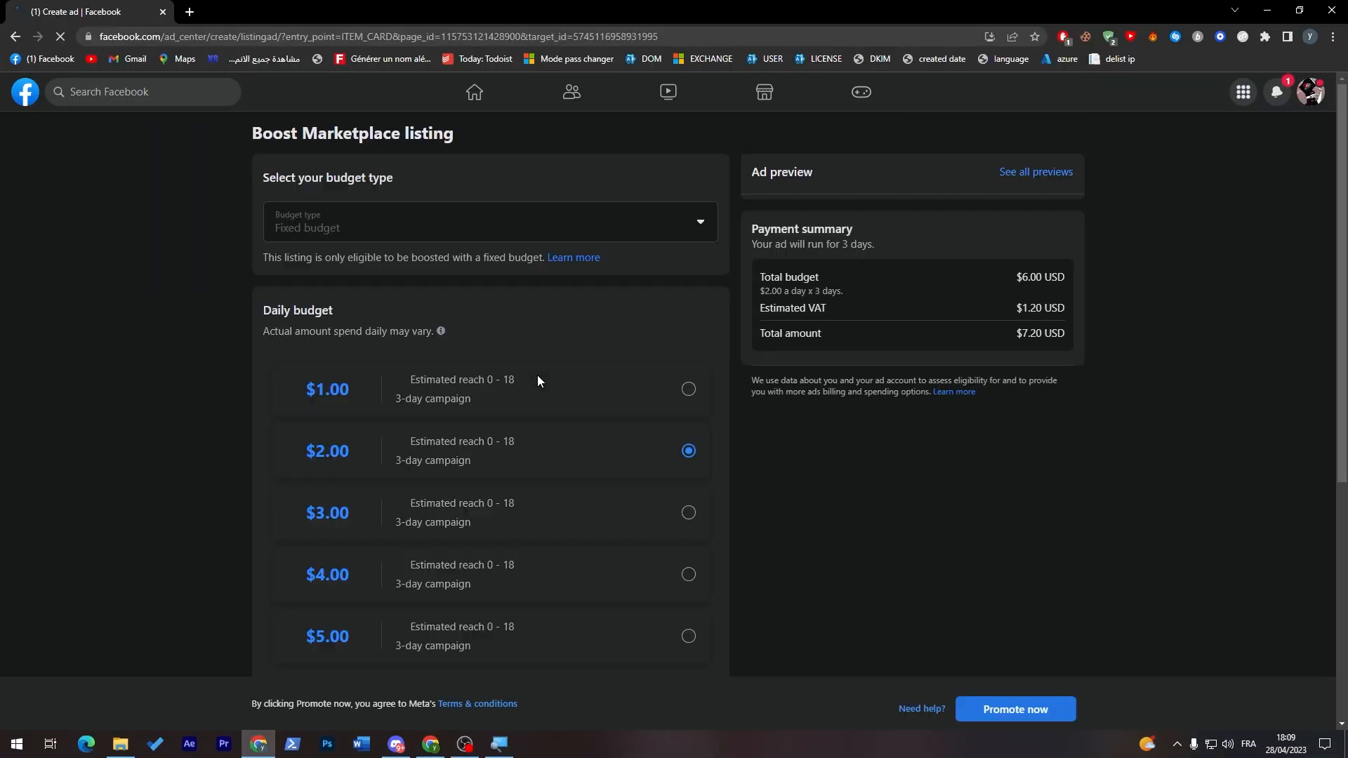
Step: Set the boost's daily budget to $2.00 for a 3-day campaign
left_click_drag(1343, 297, 1341, 368)
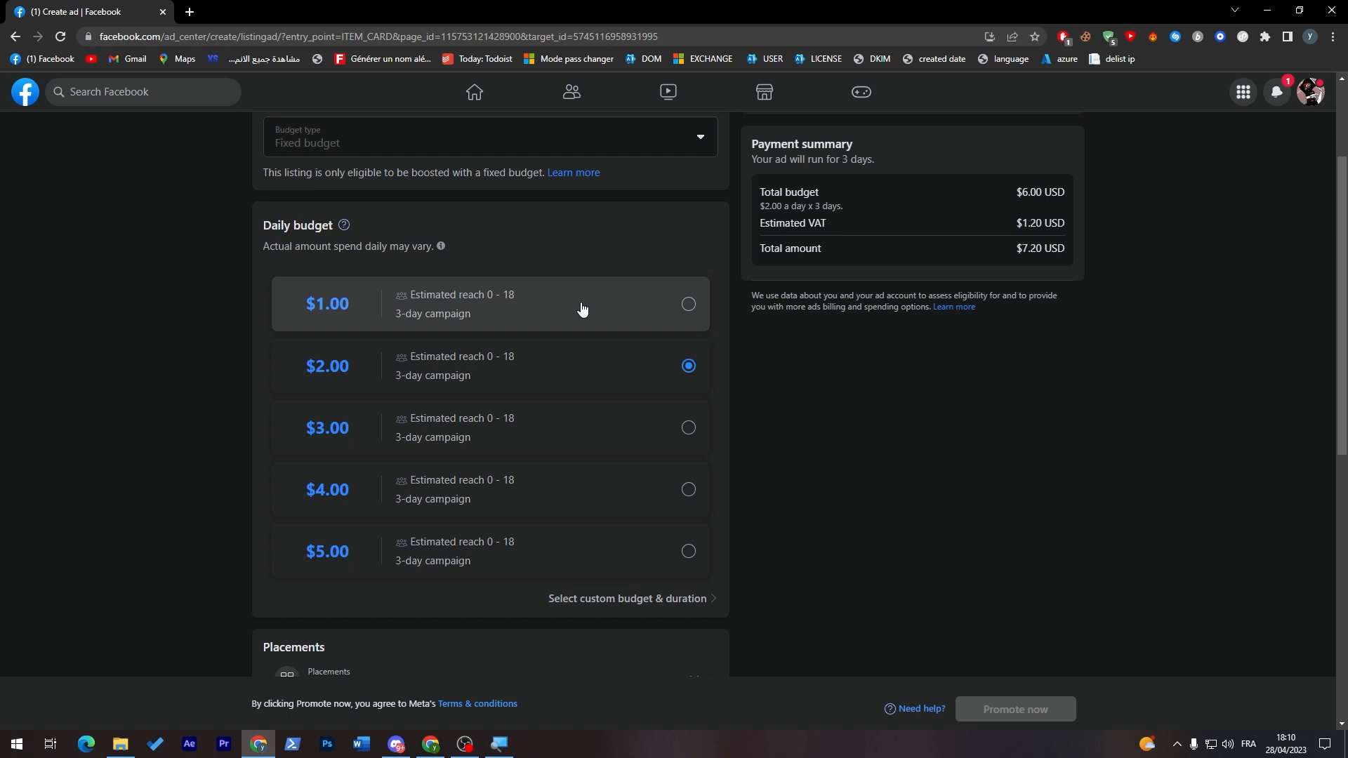
left_click(435, 314)
left_click(620, 344)
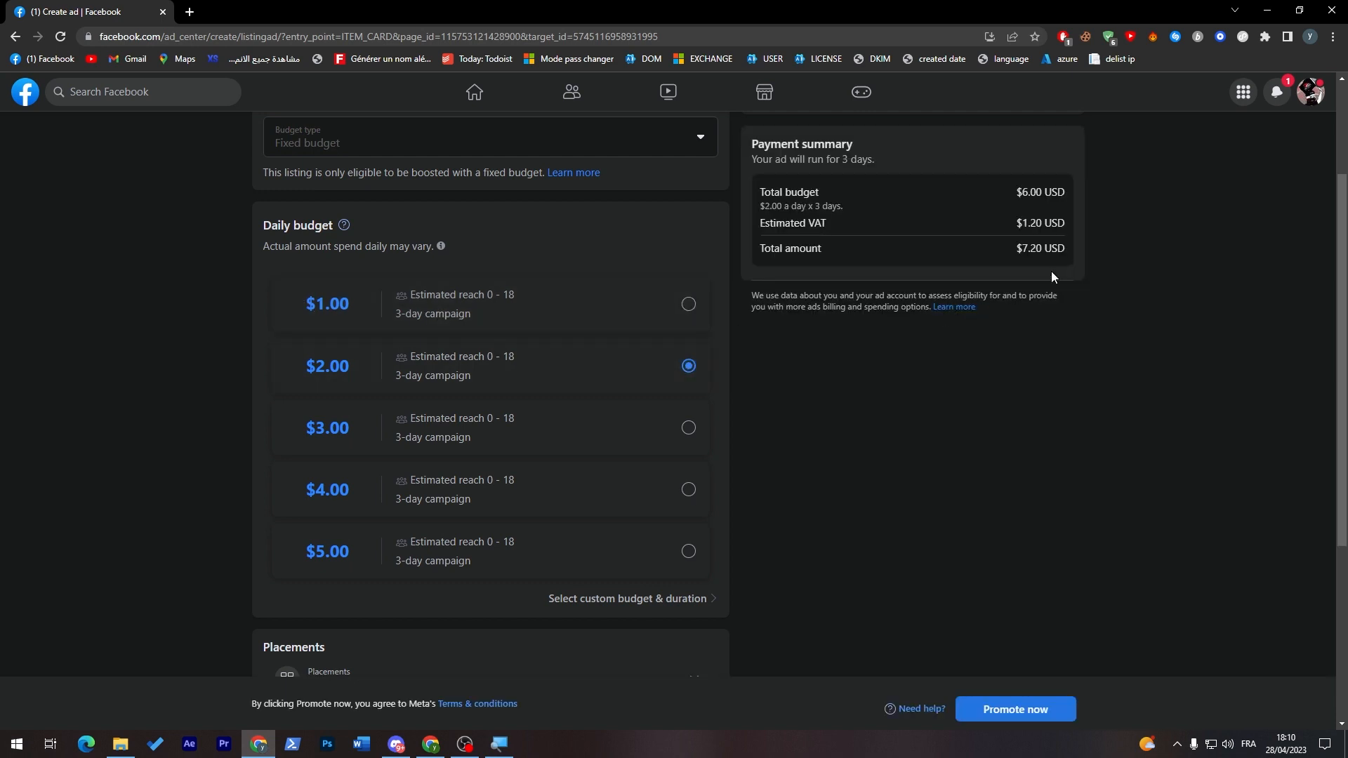
Step: Examine the boost page's budget, placements, Ad Library visibility, payment method and payment summary
scroll(1241, 410, "up", 3)
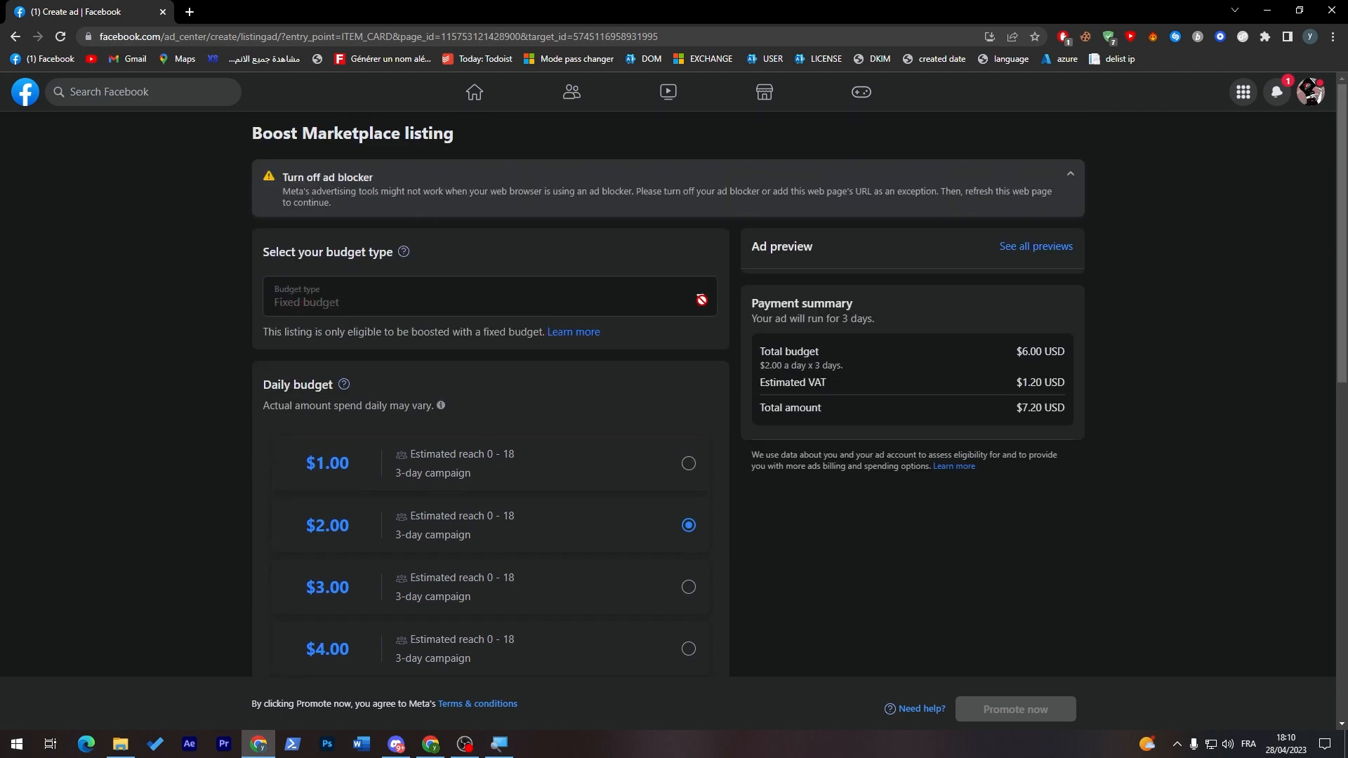
scroll(1291, 397, "down", 3)
scroll(1324, 470, "down", 4)
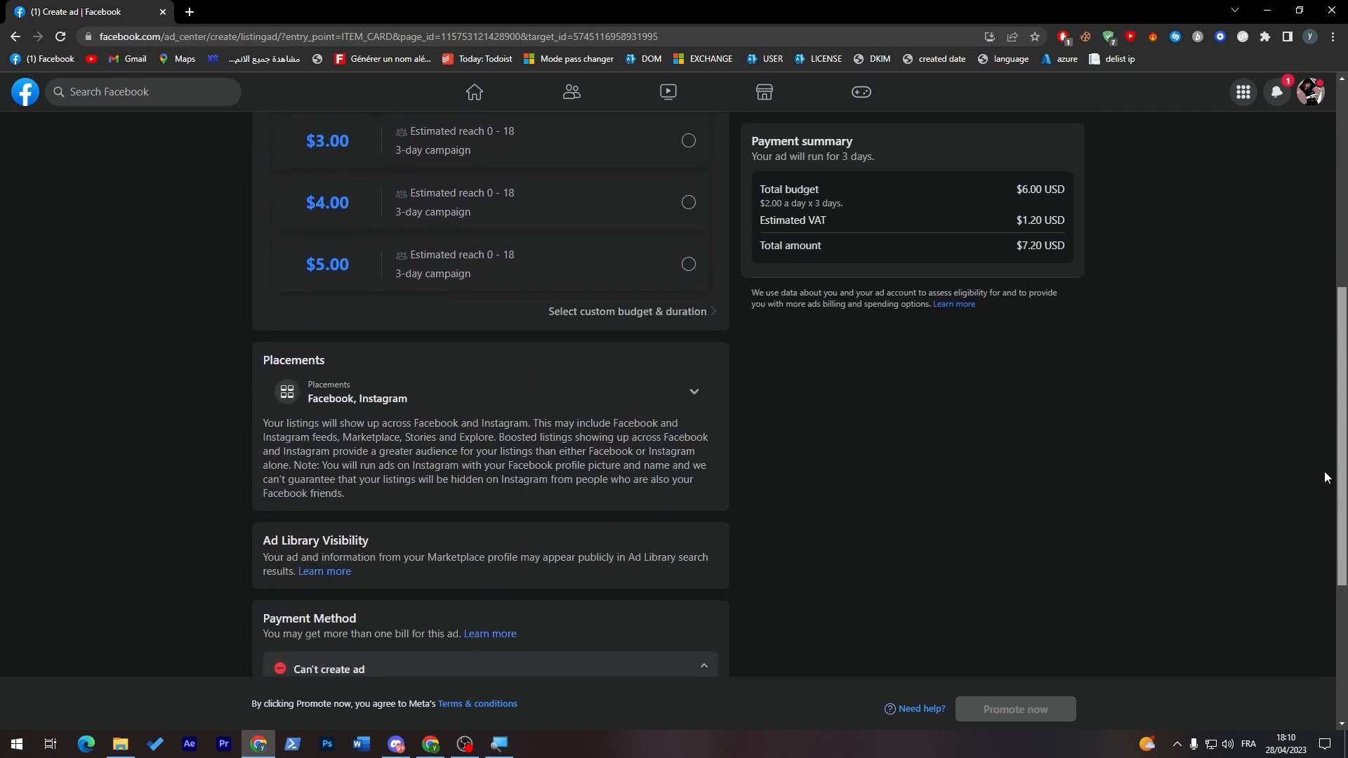
scroll(1324, 471, "down", 4)
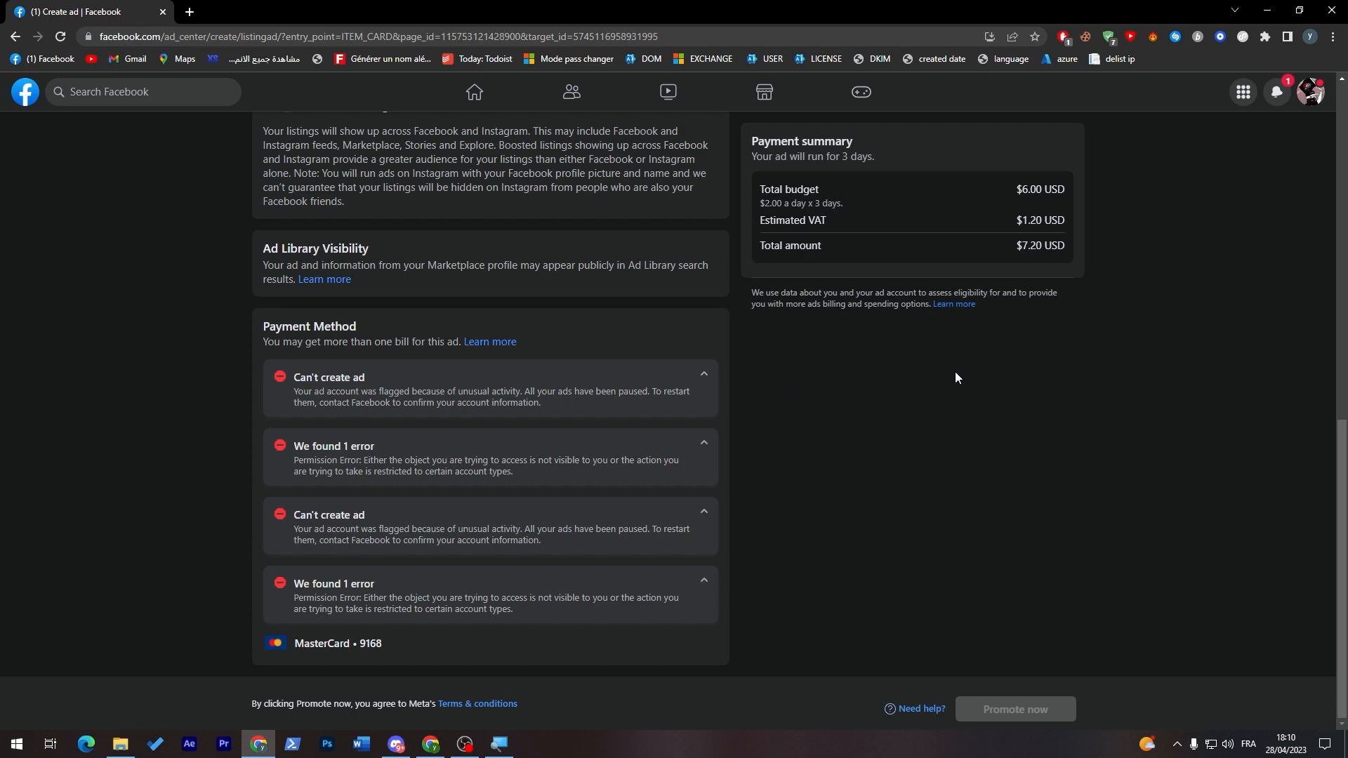
scroll(955, 372, "up", 8)
scroll(1316, 559, "down", 5)
scroll(1315, 575, "down", 3)
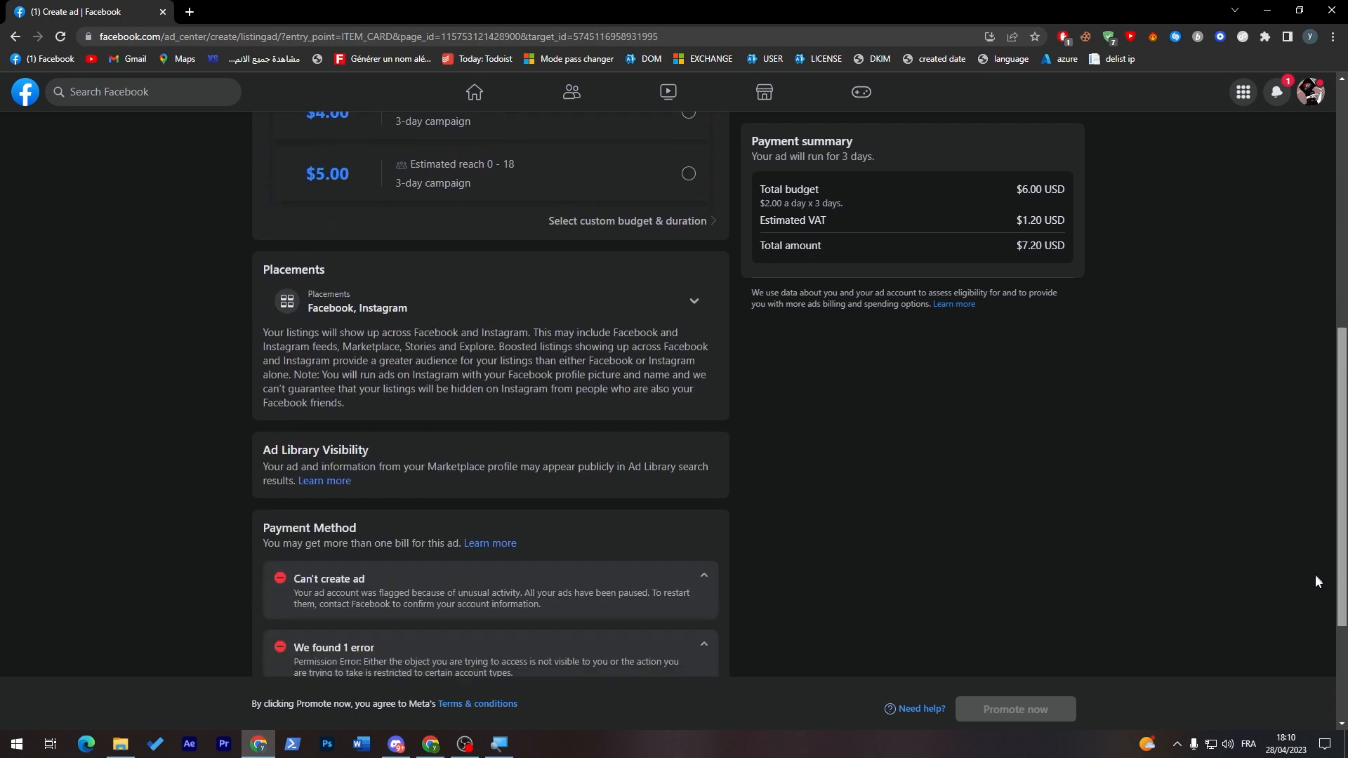
scroll(1322, 666, "up", 10)
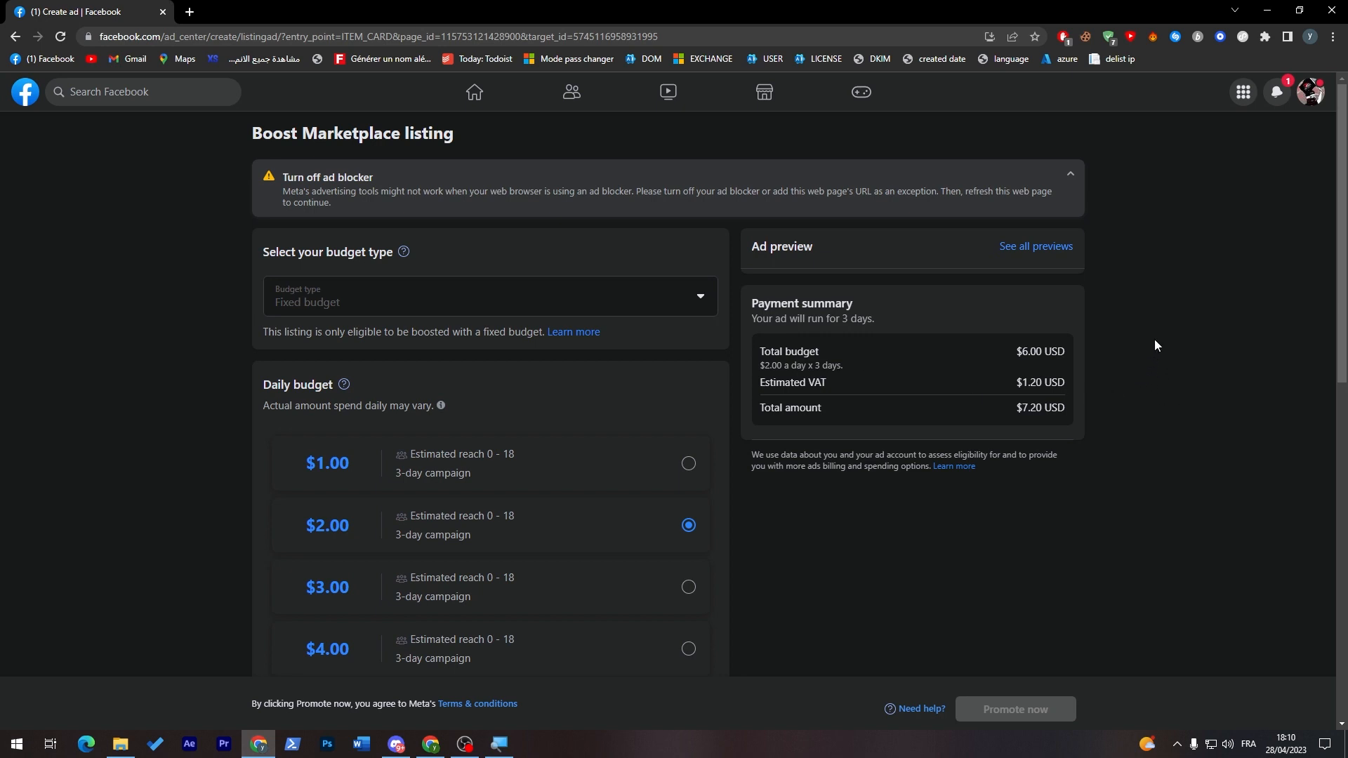
scroll(1325, 492, "down", 8)
scroll(1325, 556, "down", 2)
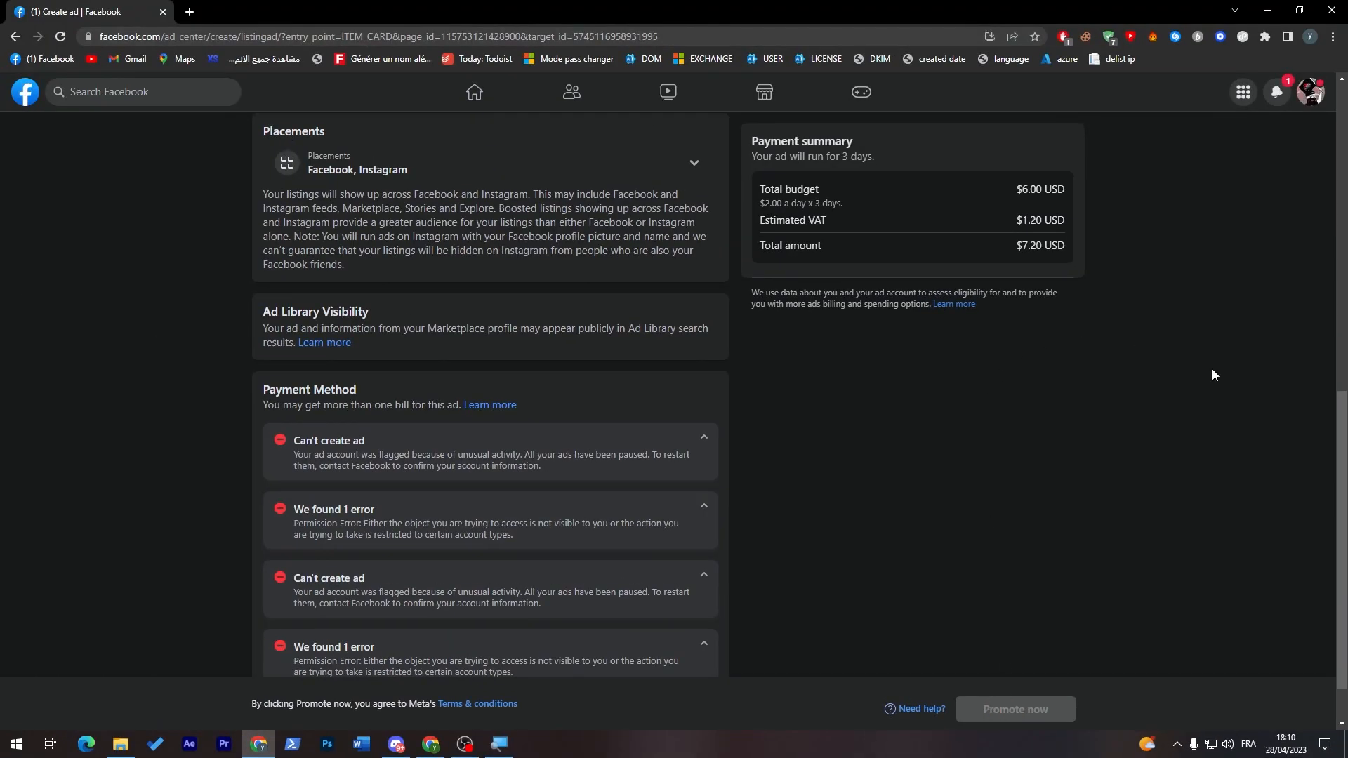
scroll(1140, 354, "up", 10)
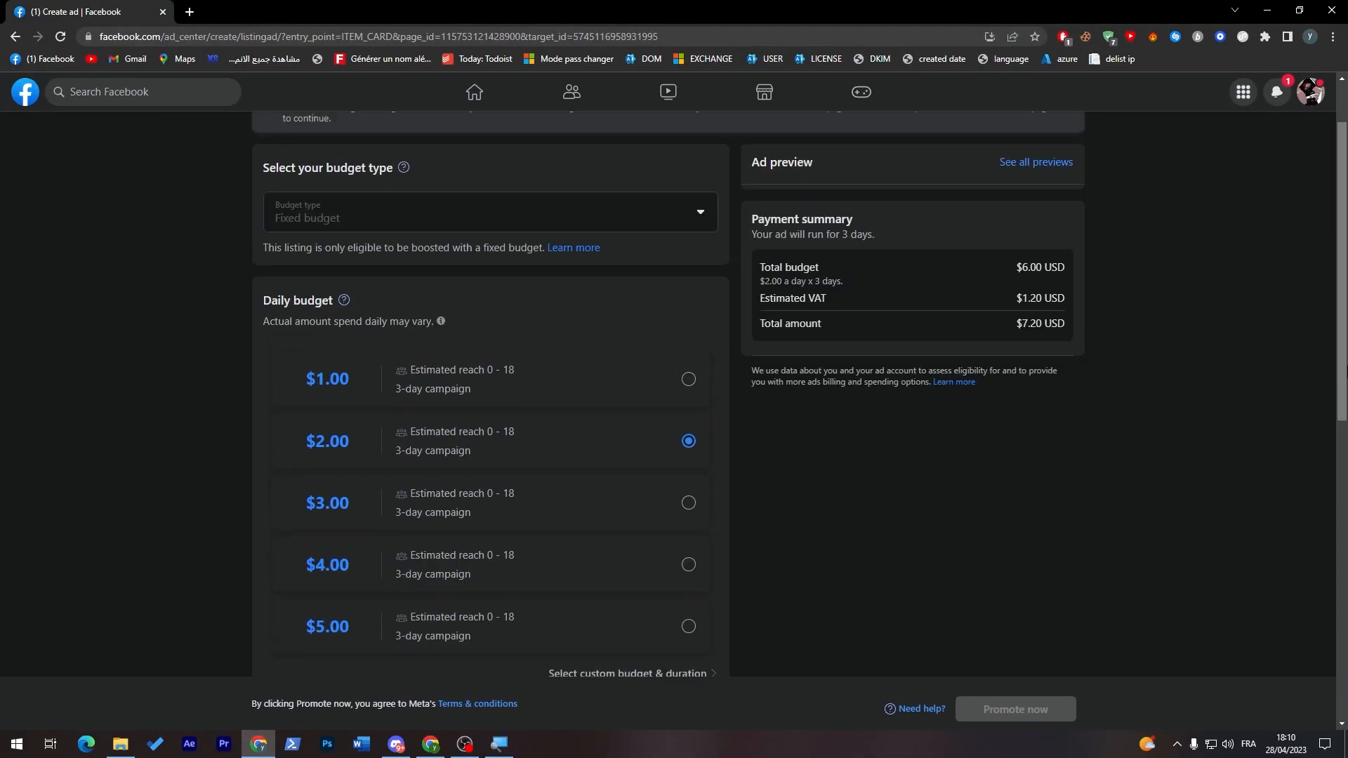
scroll(486, 221, "up", 2)
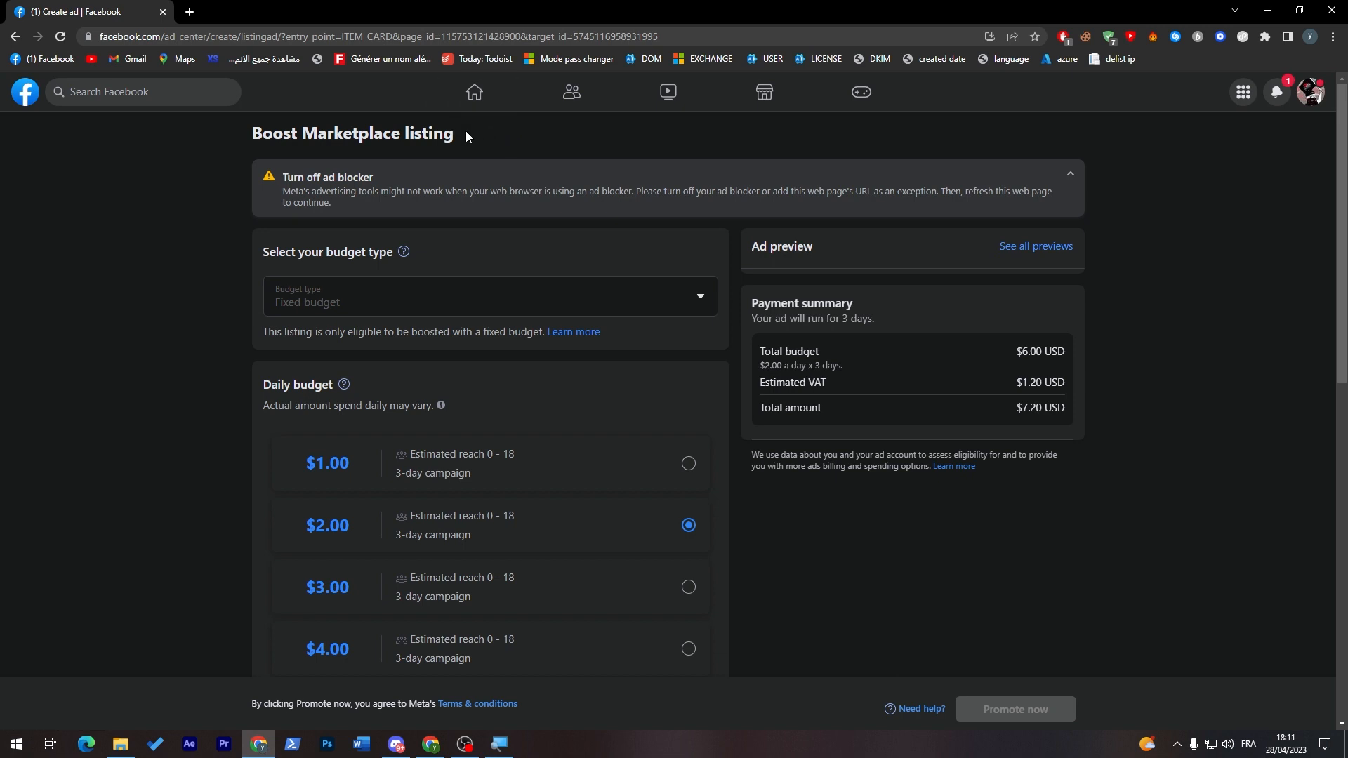
Step: Leave the boost page without promoting the listing, and open your own selling listings in Marketplace
left_click(475, 95)
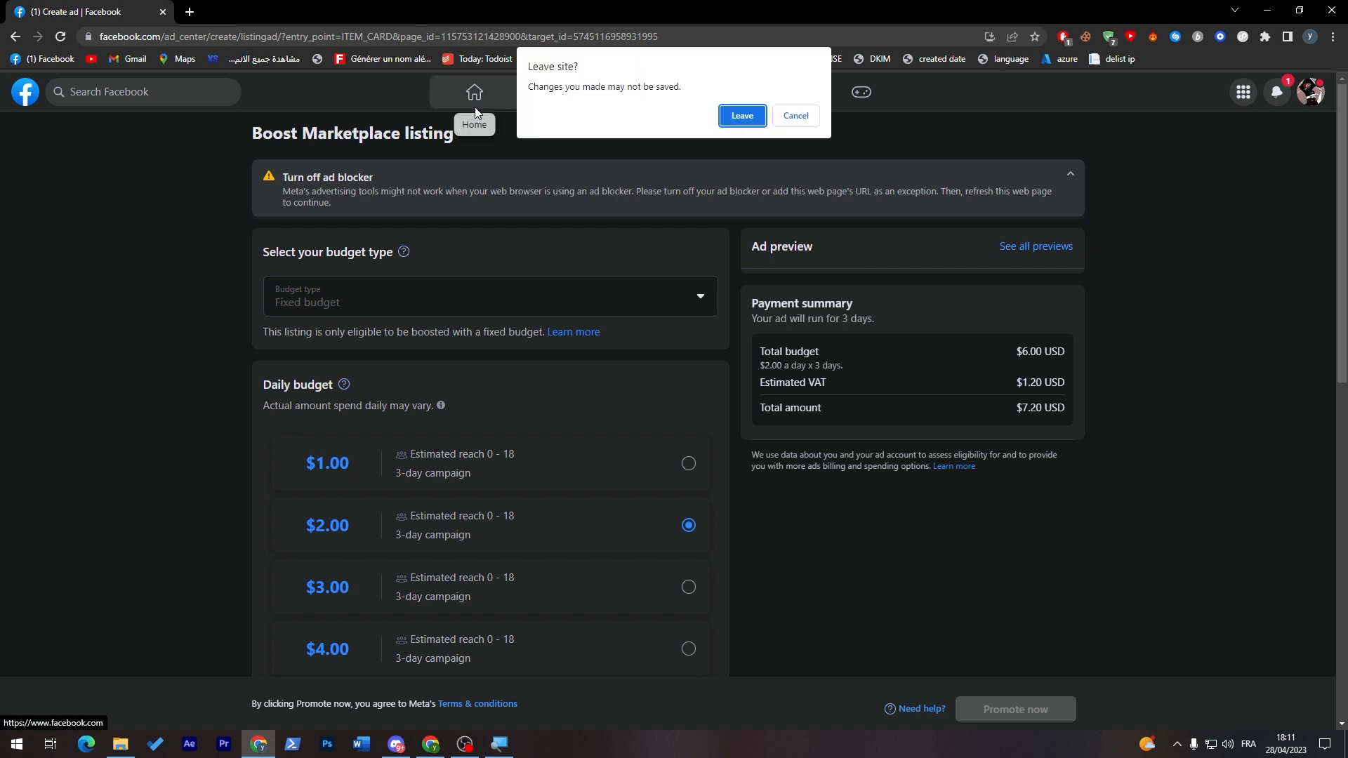
left_click(755, 119)
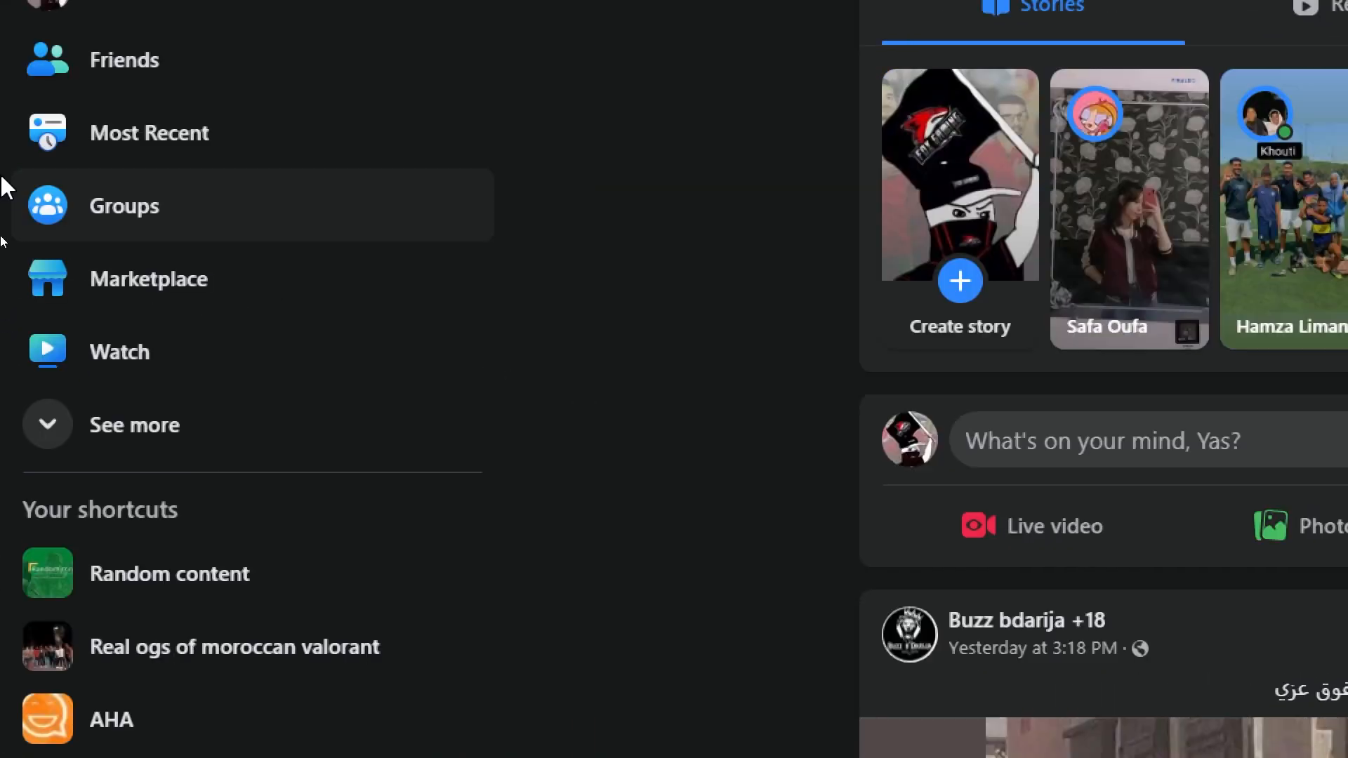
left_click(112, 284)
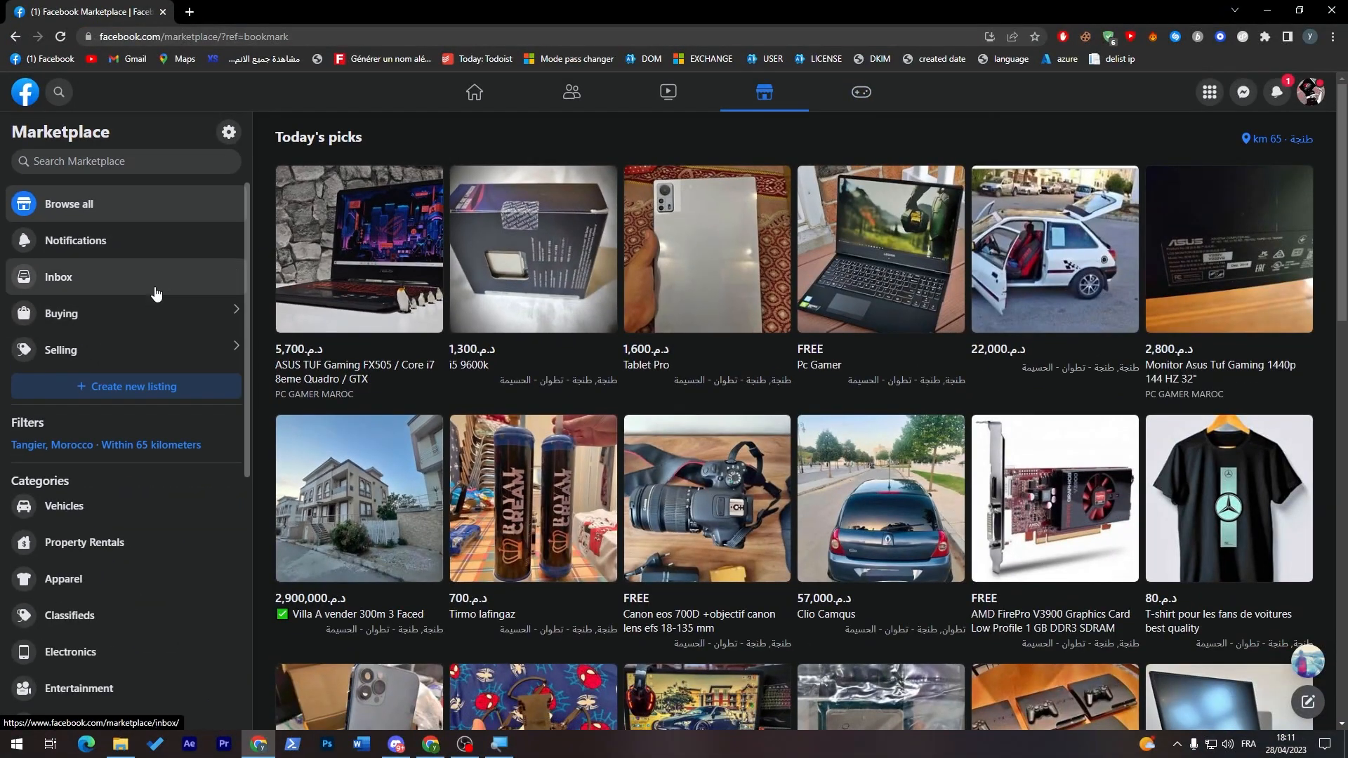
left_click(132, 347)
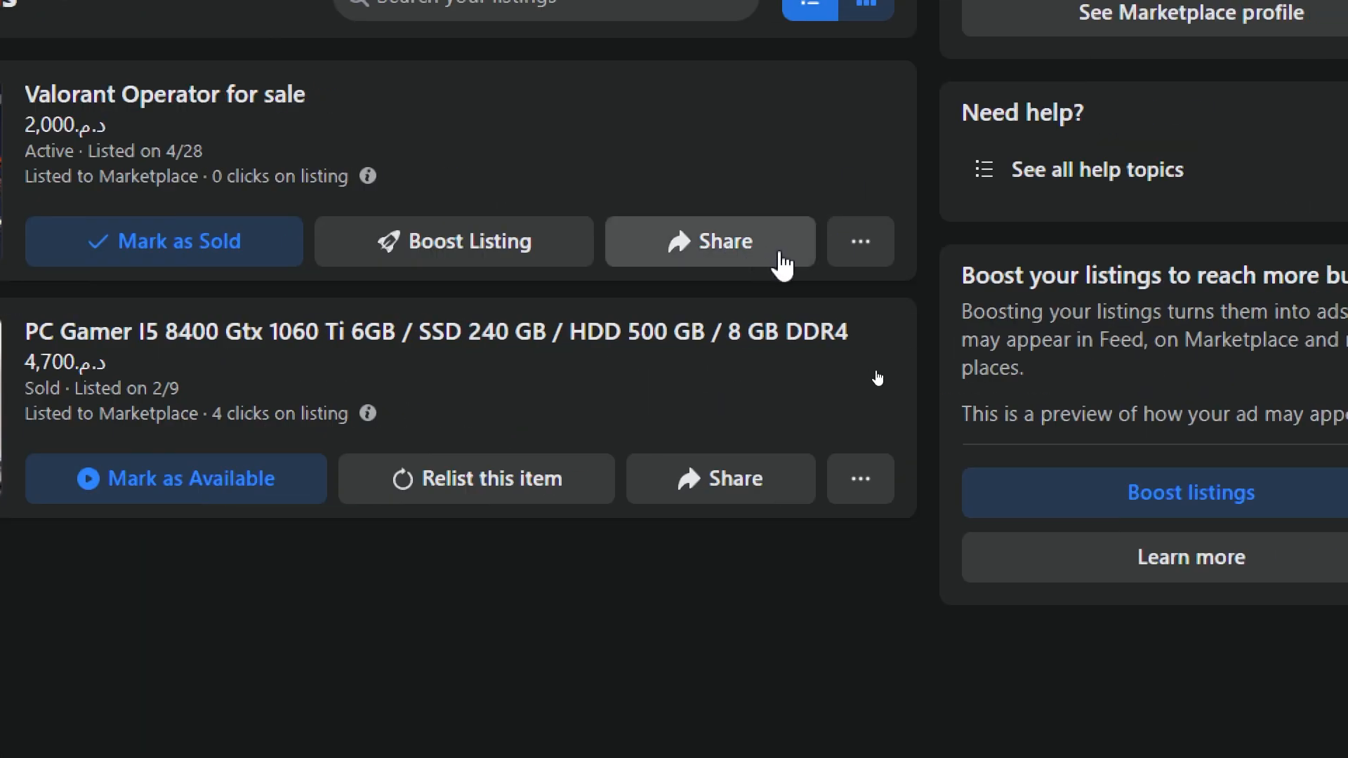
Step: Delete the "Valorant Operator for sale" listing, answering "I'd rather not answer" to whether the item was sold
left_click(862, 242)
left_click(722, 535)
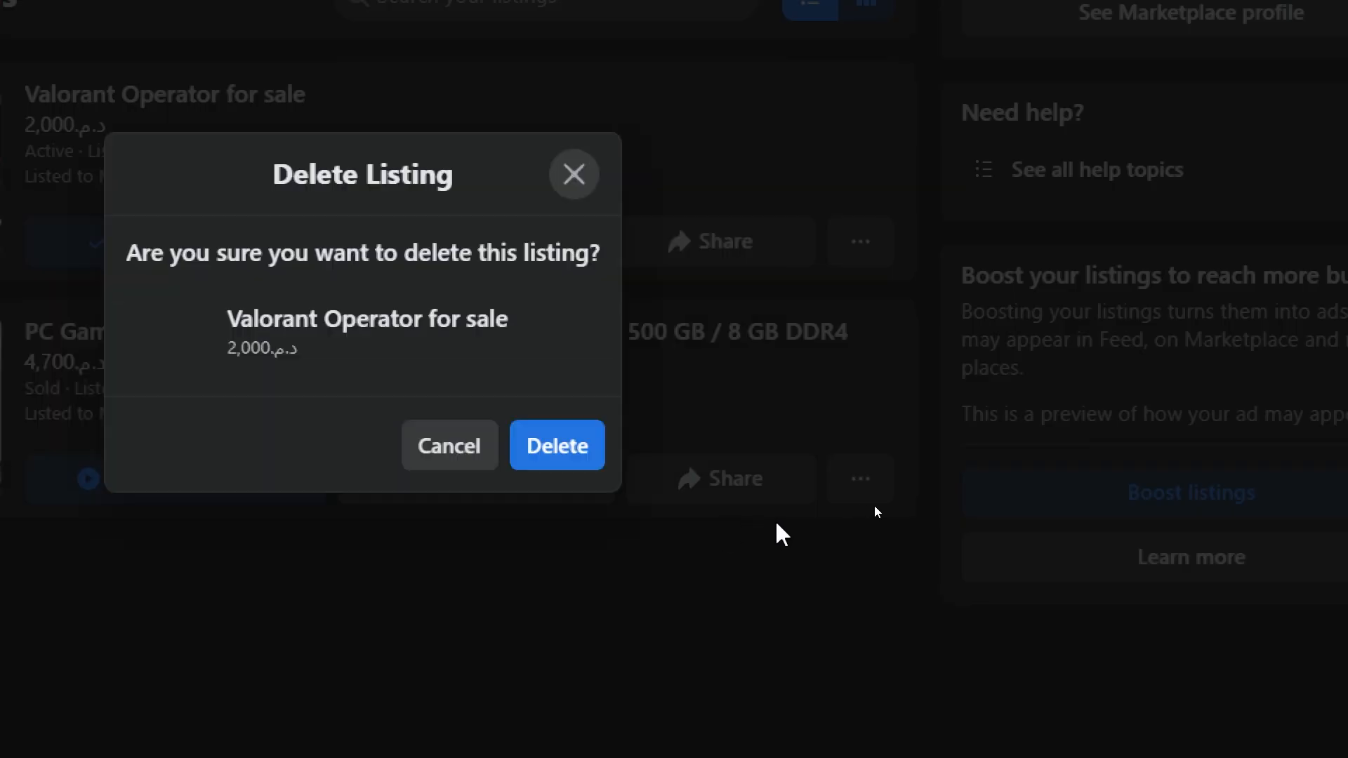
left_click(570, 453)
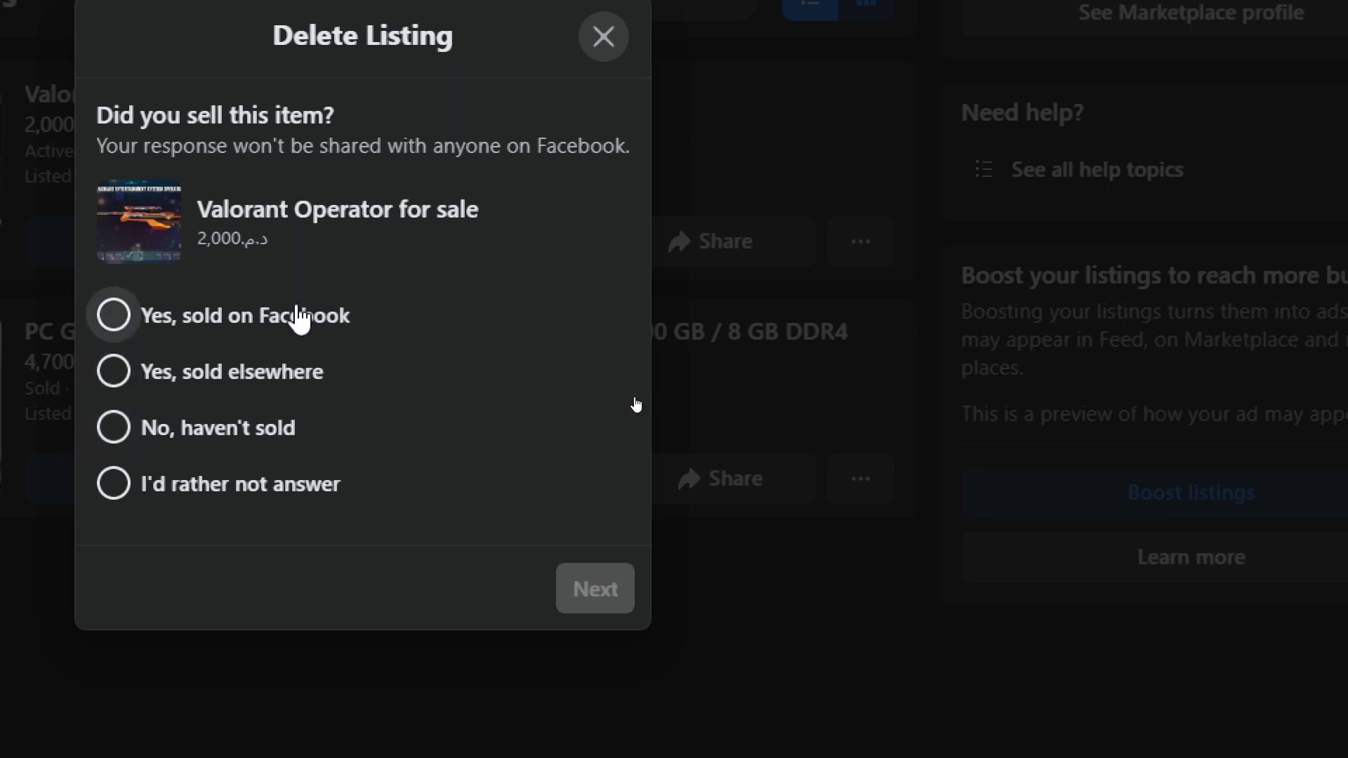
left_click(328, 488)
left_click(692, 589)
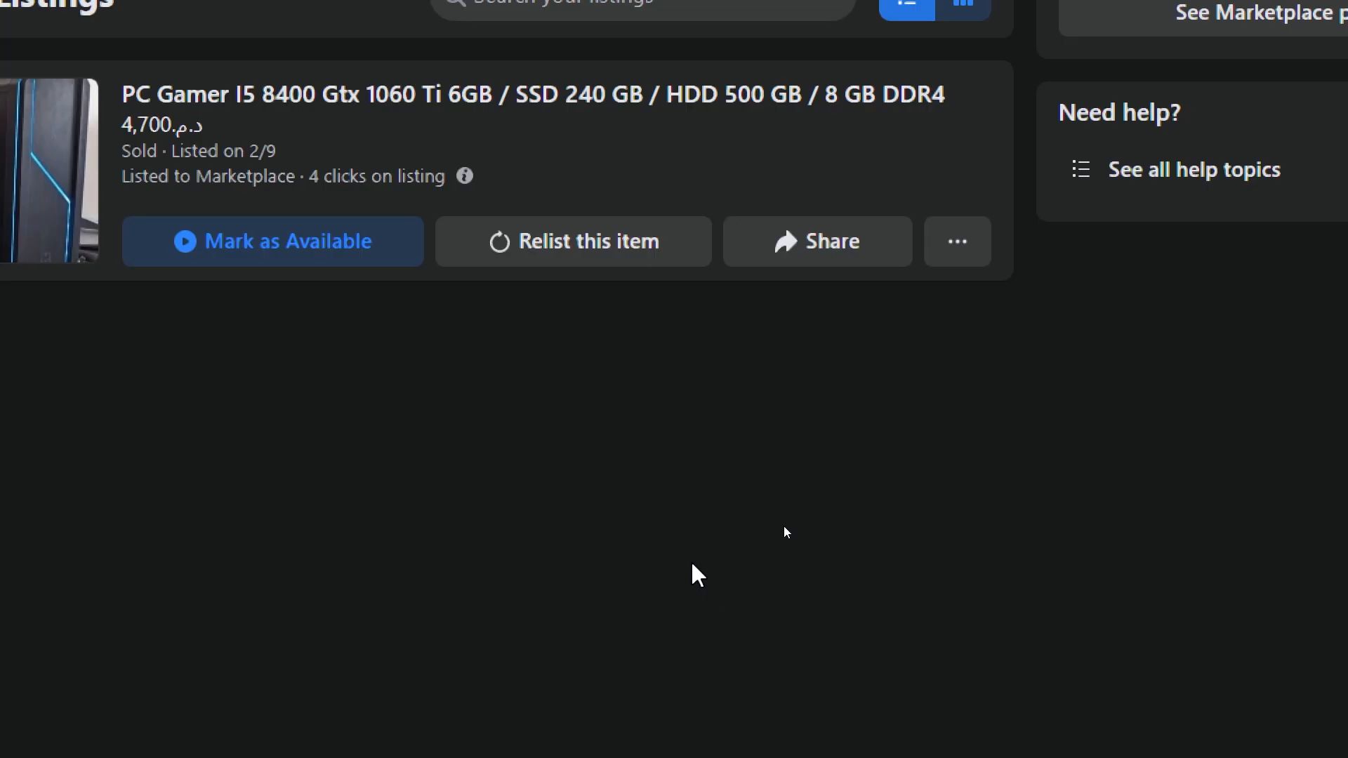